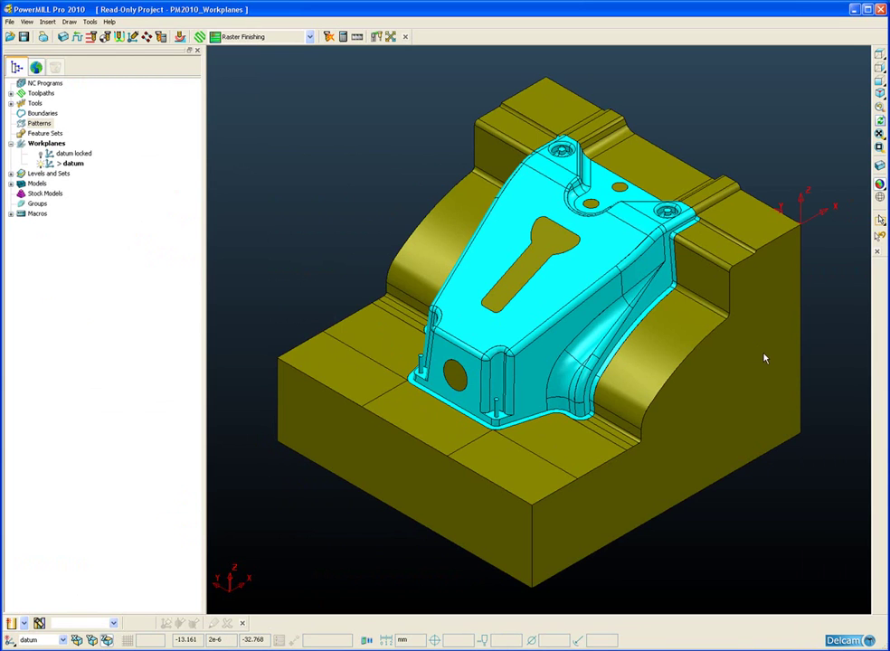
Open the datum workplane for editing and drag its origin to the mould block's top front corner.
double_click(801, 228)
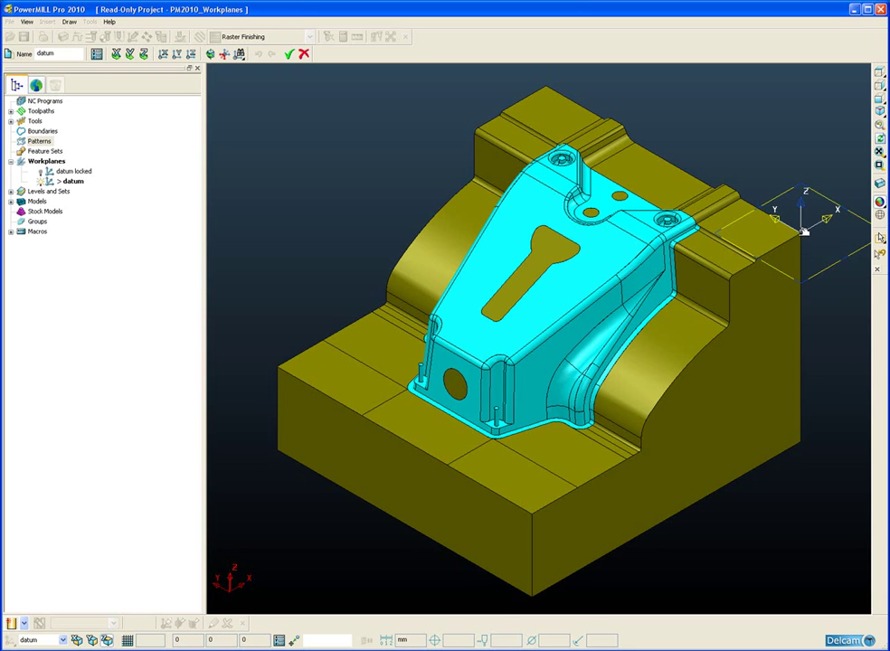
left_click_drag(805, 233, 535, 514)
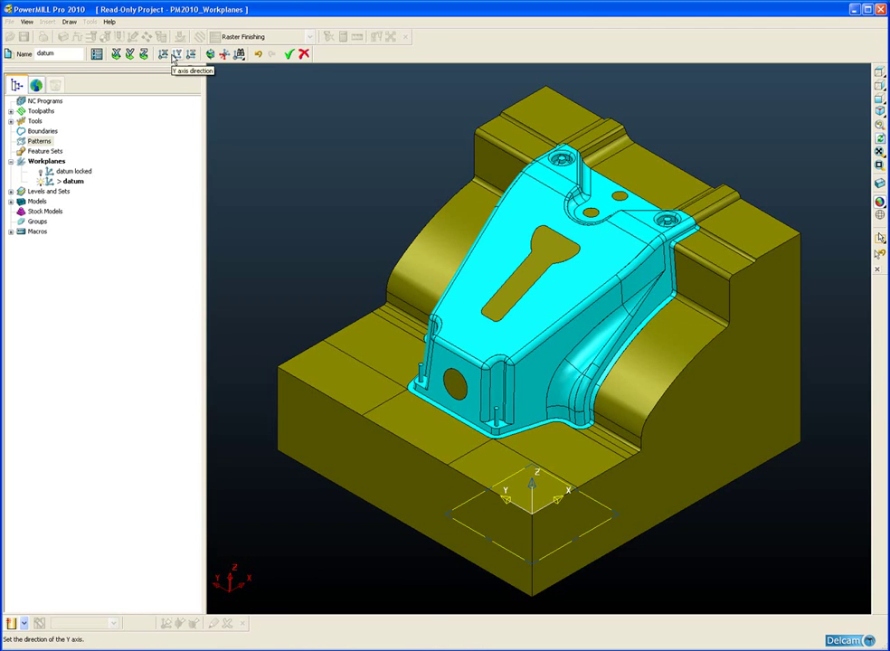
Open the Position form and try Polar entry using height instead of elevation.
left_click(100, 57)
left_click_drag(205, 173, 249, 124)
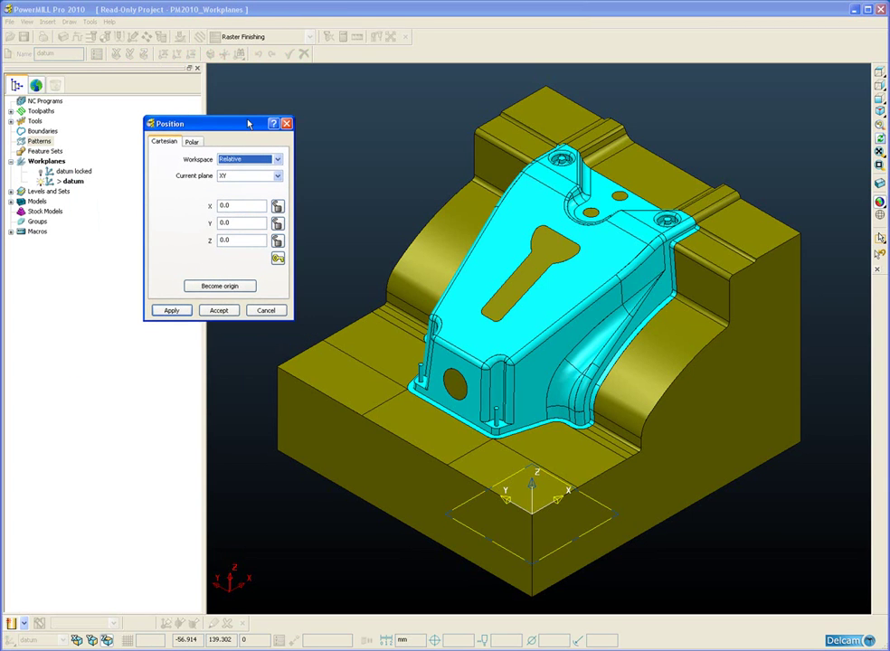
left_click(192, 143)
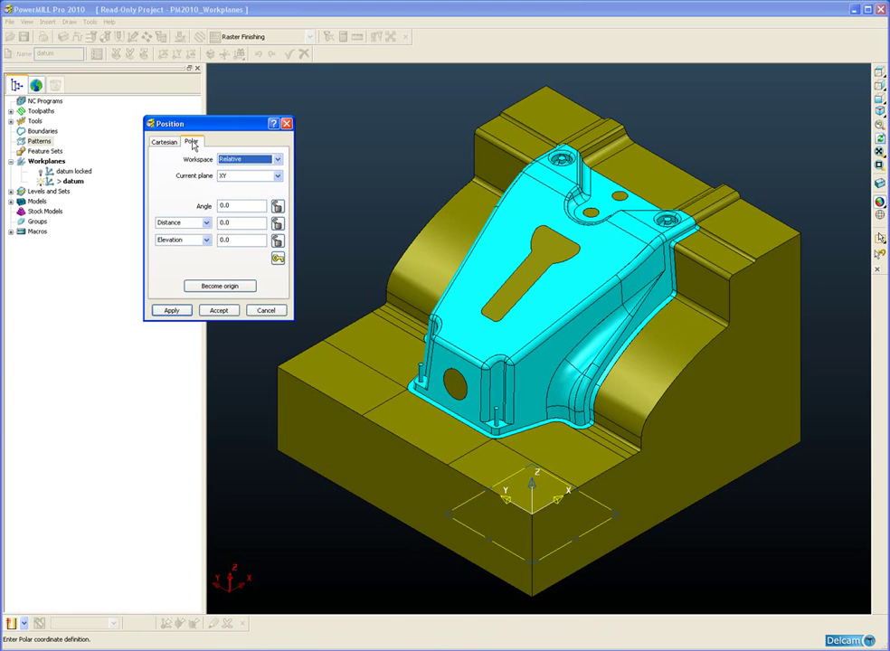
left_click(207, 239)
left_click(198, 260)
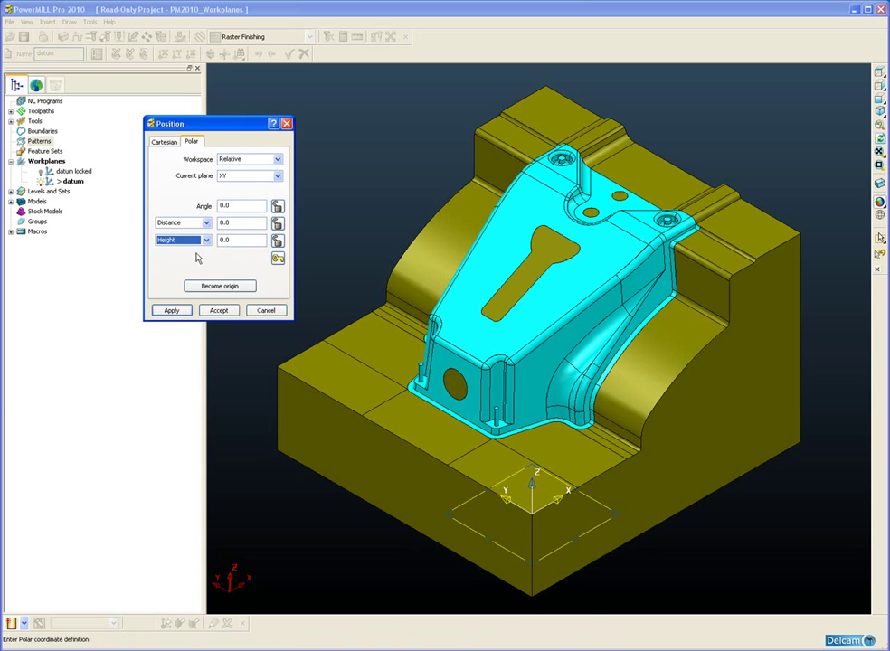
left_click(163, 141)
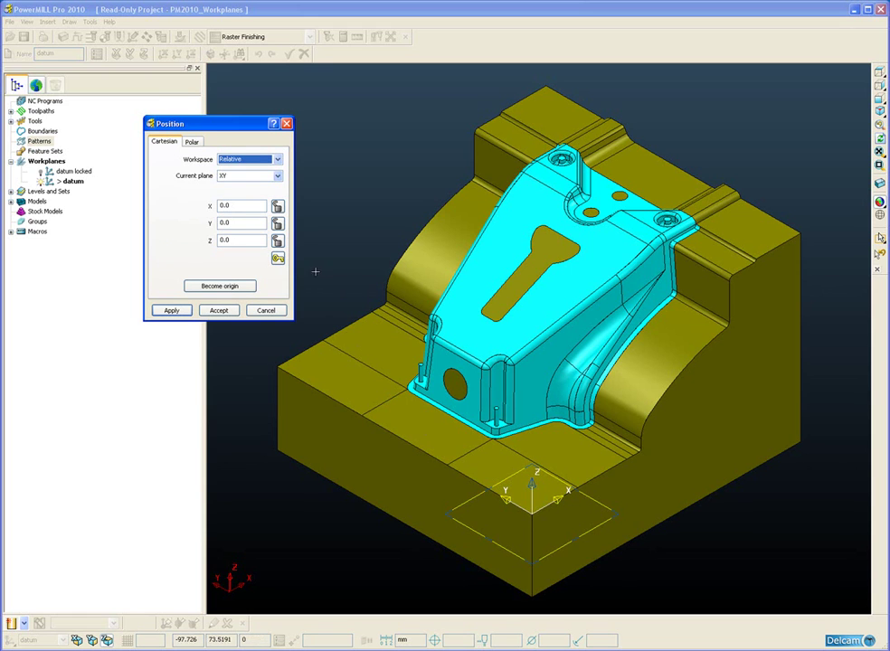
Lock X and Y, pick a point on the part to raise Z by 39.750864, and accept.
left_click(277, 207)
left_click(277, 222)
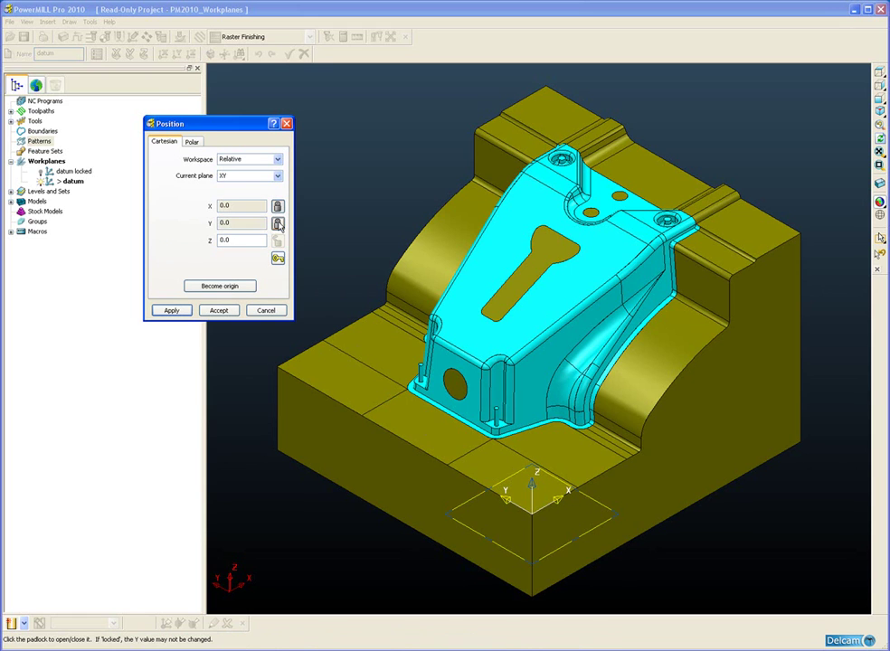
left_click(714, 197)
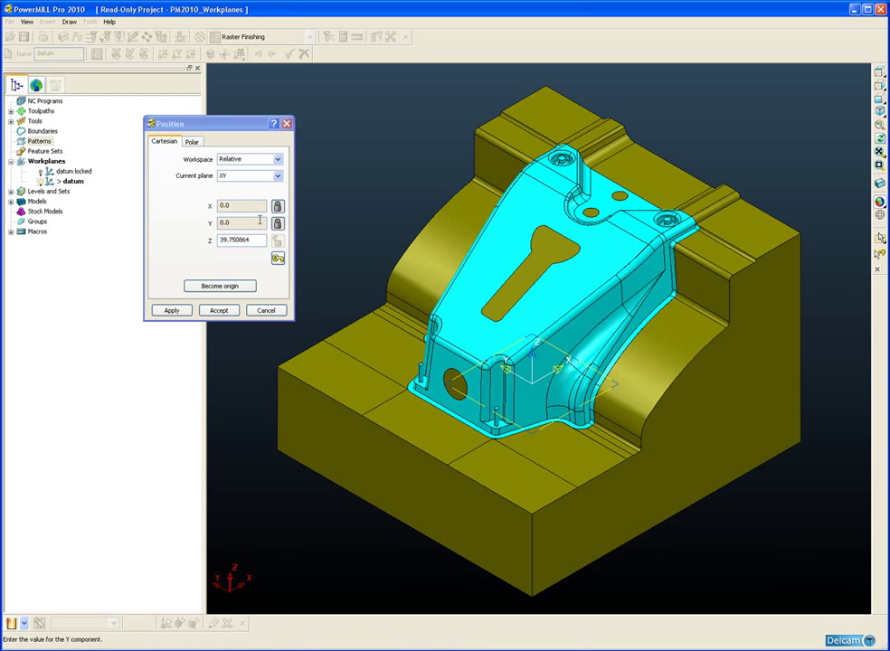
left_click(223, 311)
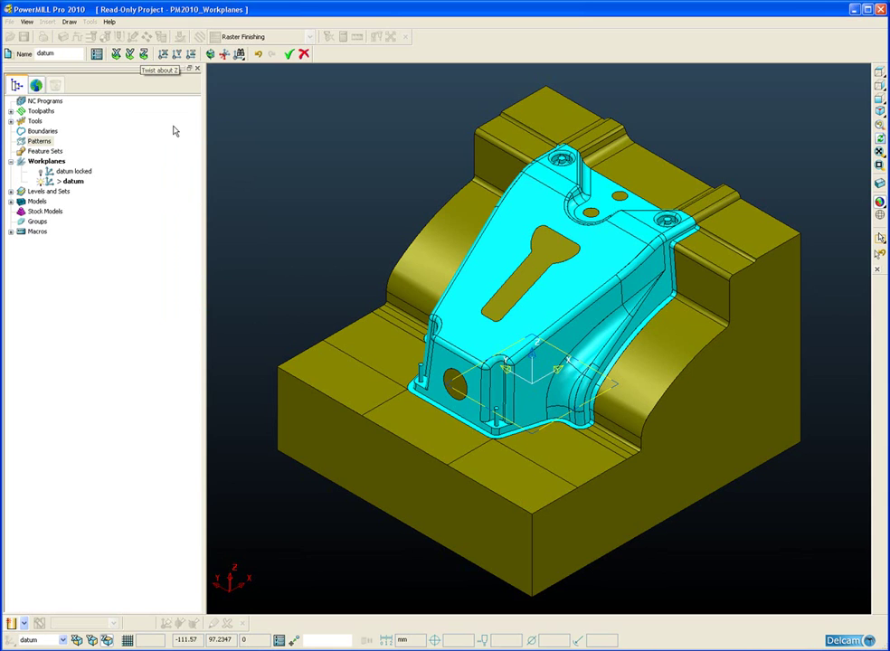
Try a 45° twist of the workplane viewed from top, then cancel to keep the original orientation.
left_click(143, 54)
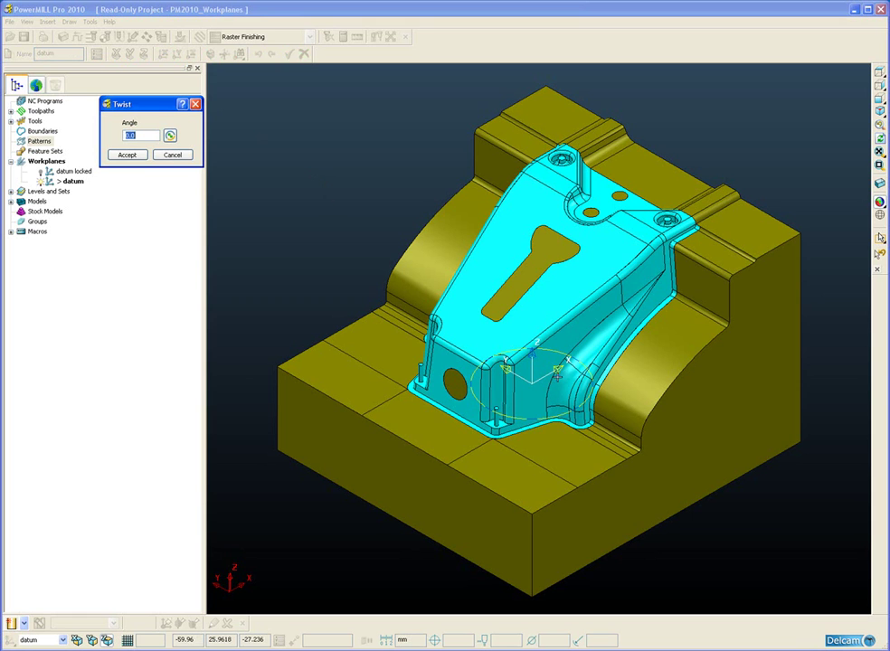
left_click(879, 73)
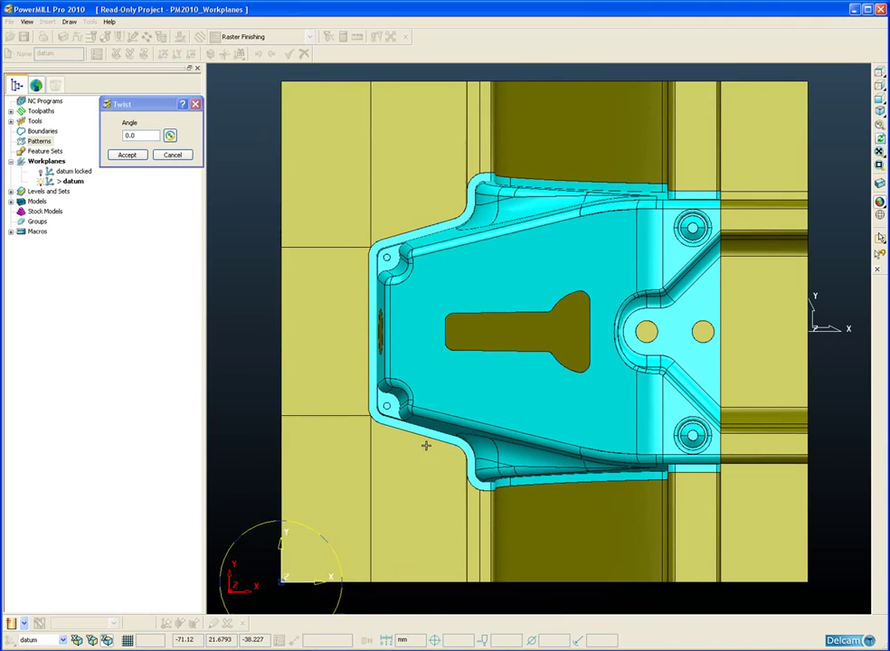
middle_click_drag(427, 445, 524, 271, "shift")
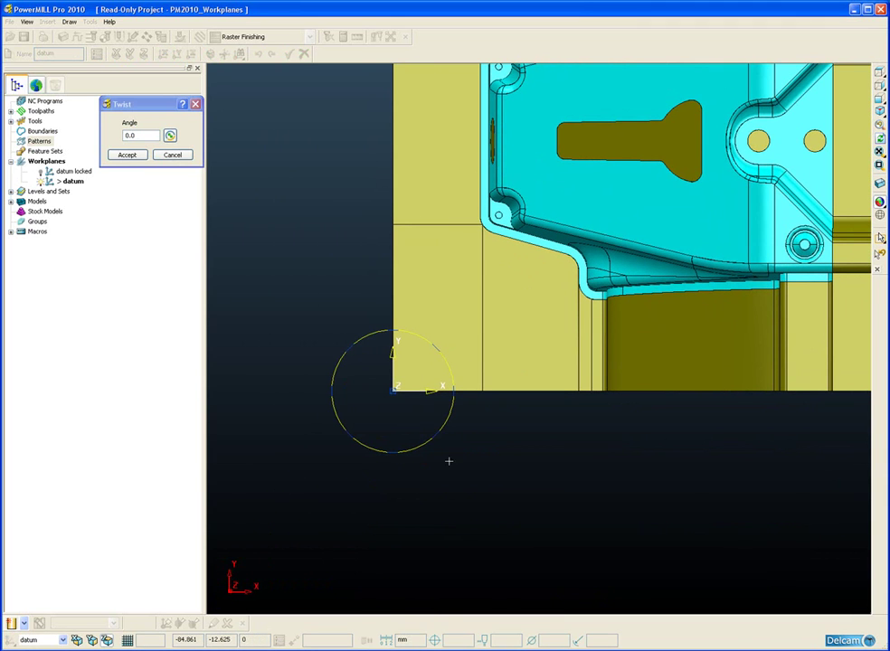
double_click(136, 135)
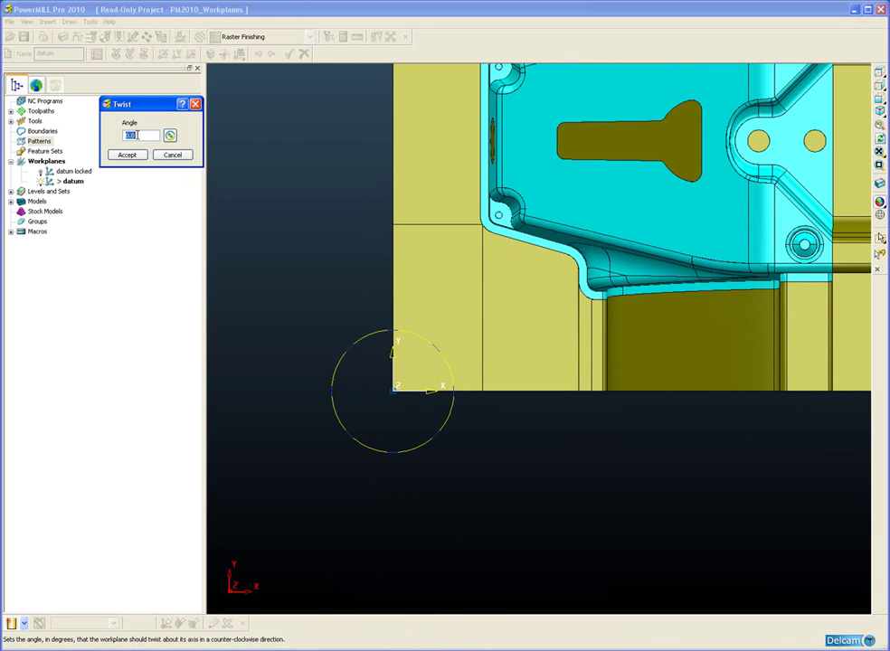
type("45")
key("Tab")
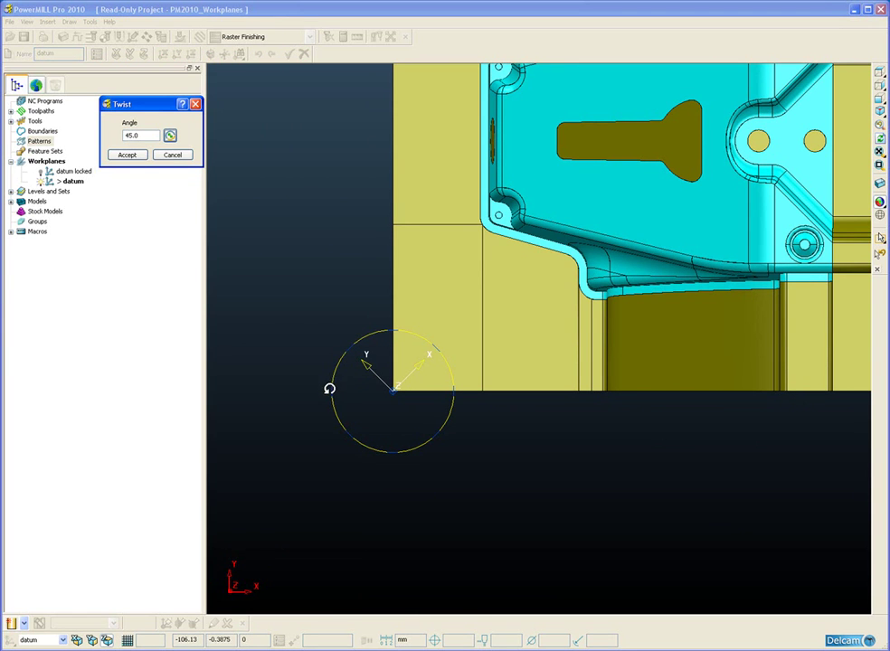
left_click_drag(329, 389, 435, 535)
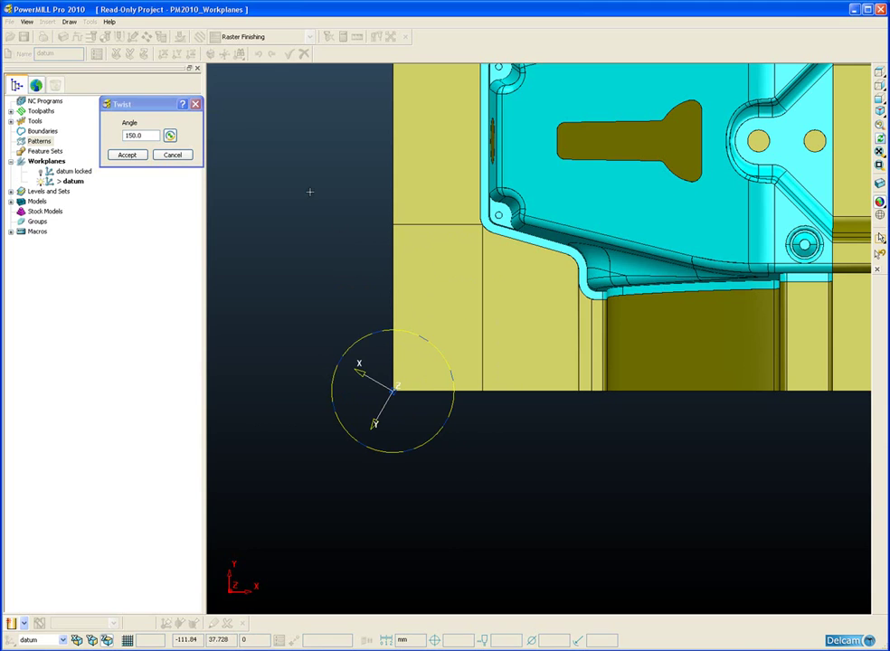
left_click(171, 154)
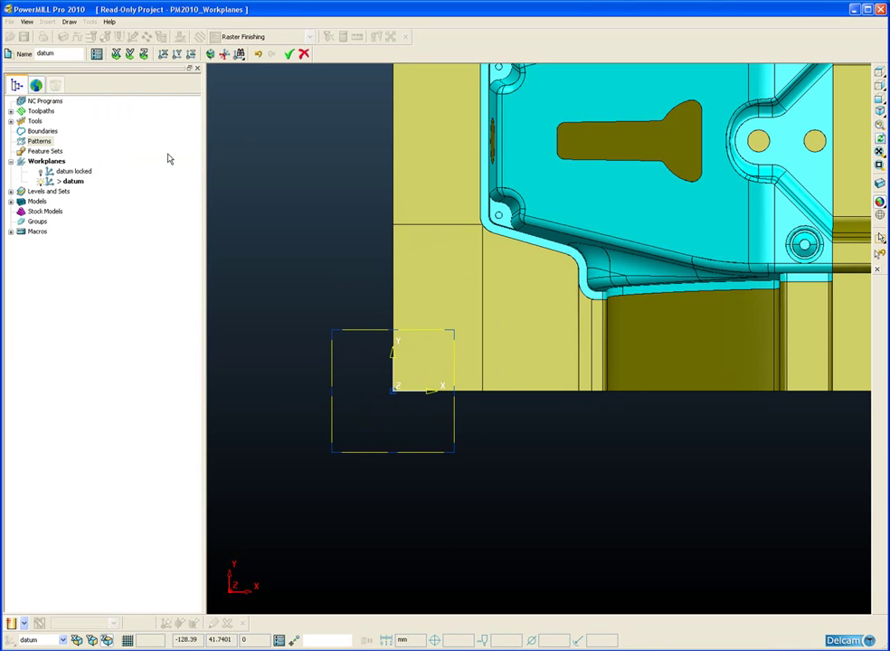
Open the X axis Direction form and orbit to a tilted view of the part's top.
left_click(191, 56)
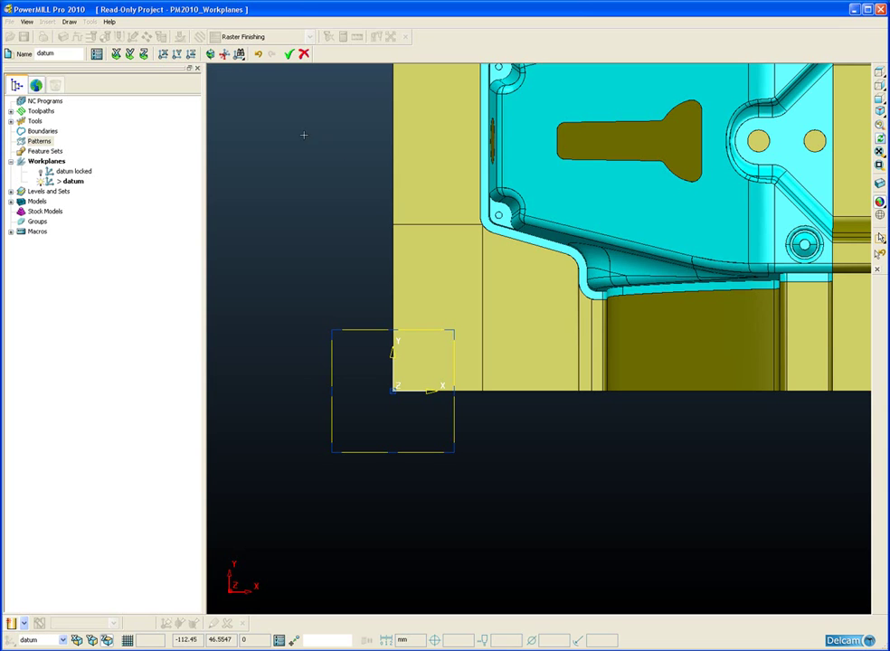
left_click(163, 54)
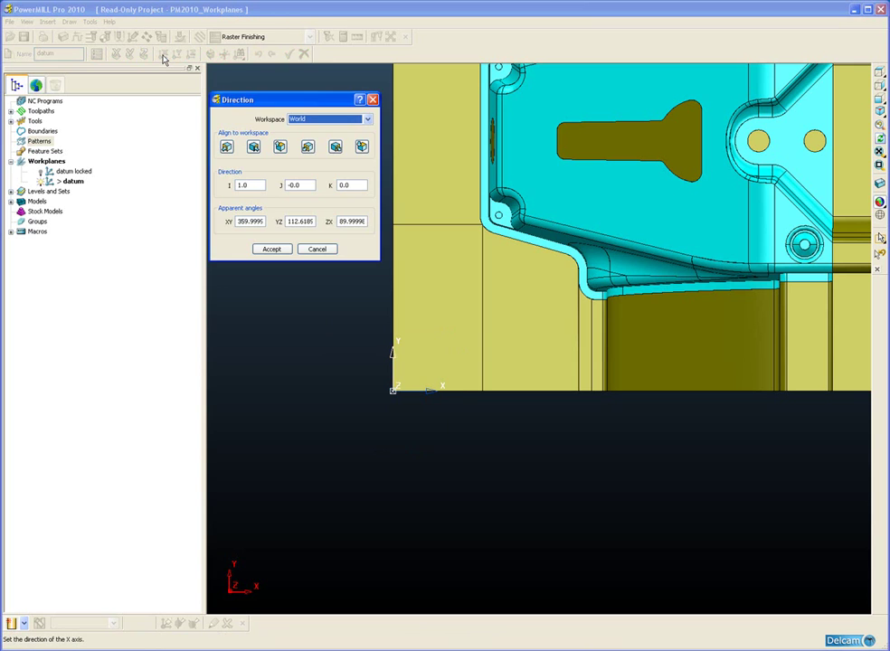
left_click_drag(302, 101, 218, 137)
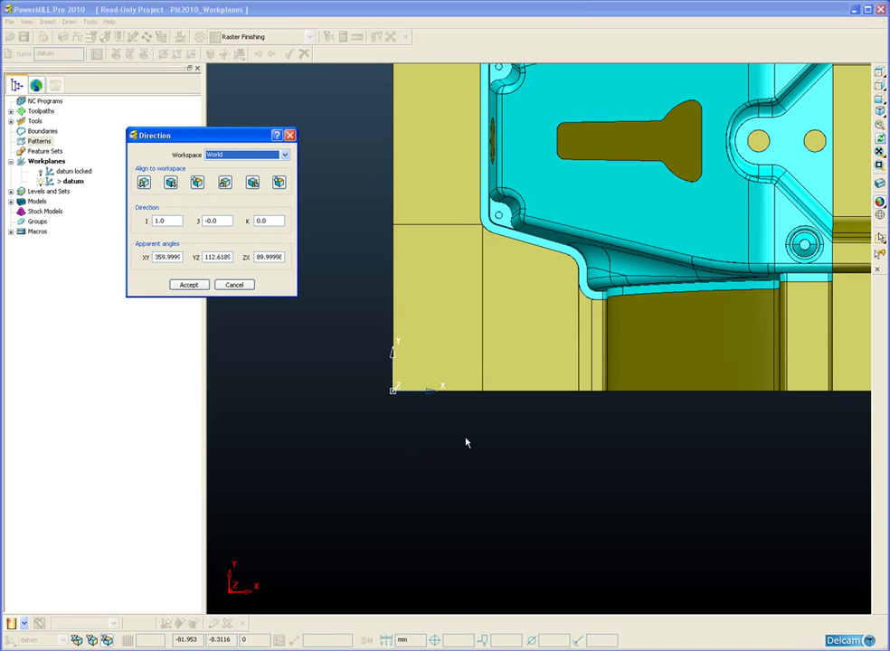
middle_click_drag(516, 456, 622, 417)
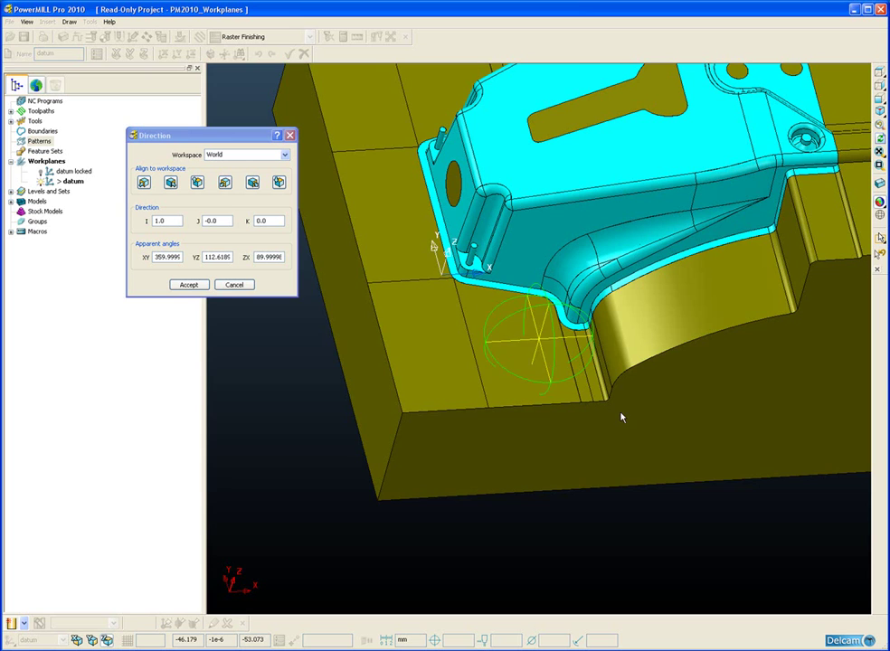
middle_click_drag(497, 337, 455, 433)
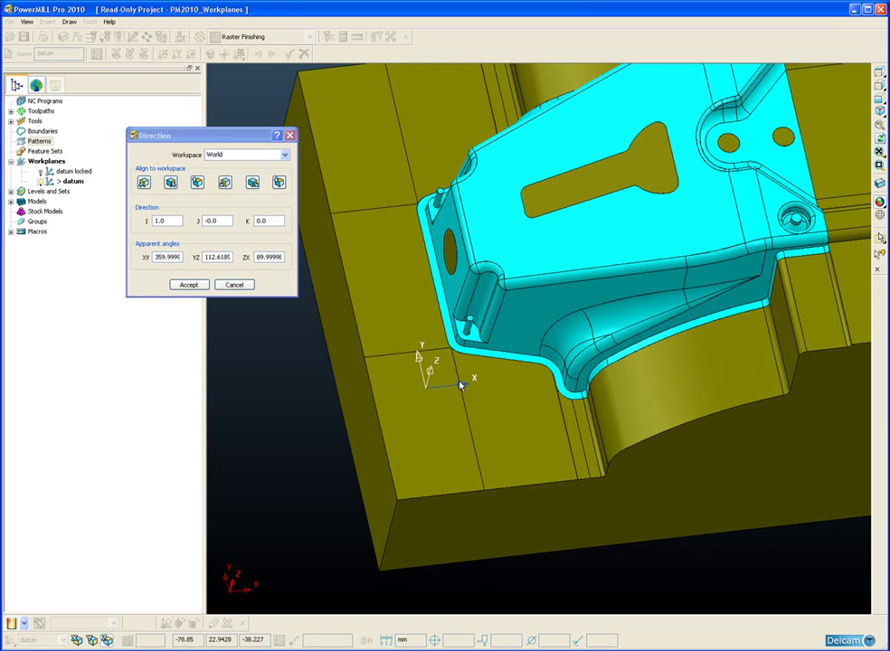
Try aligning X to world Y, Z, -Z, -Y and +X, then cancel the direction change.
left_click(170, 184)
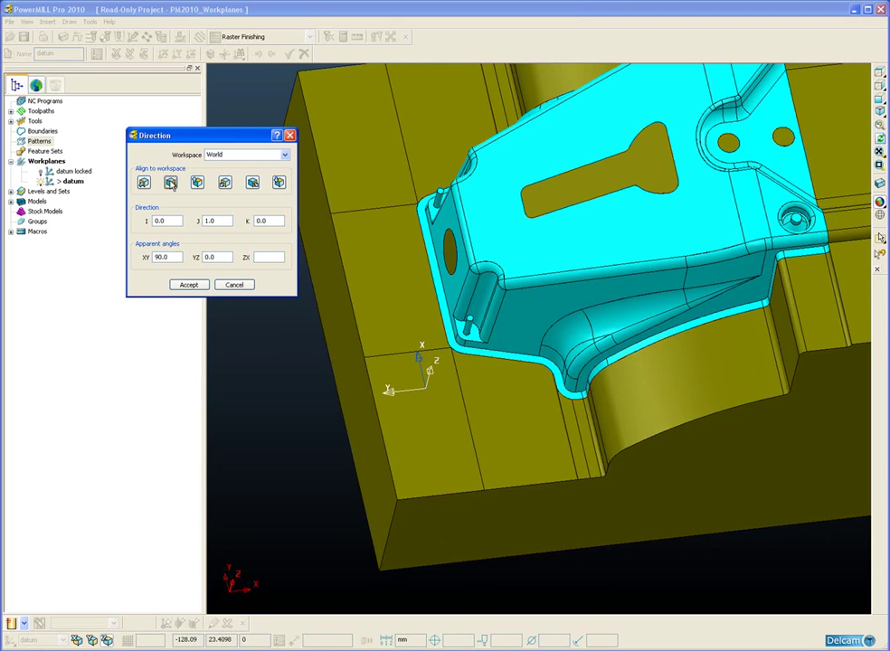
left_click(197, 184)
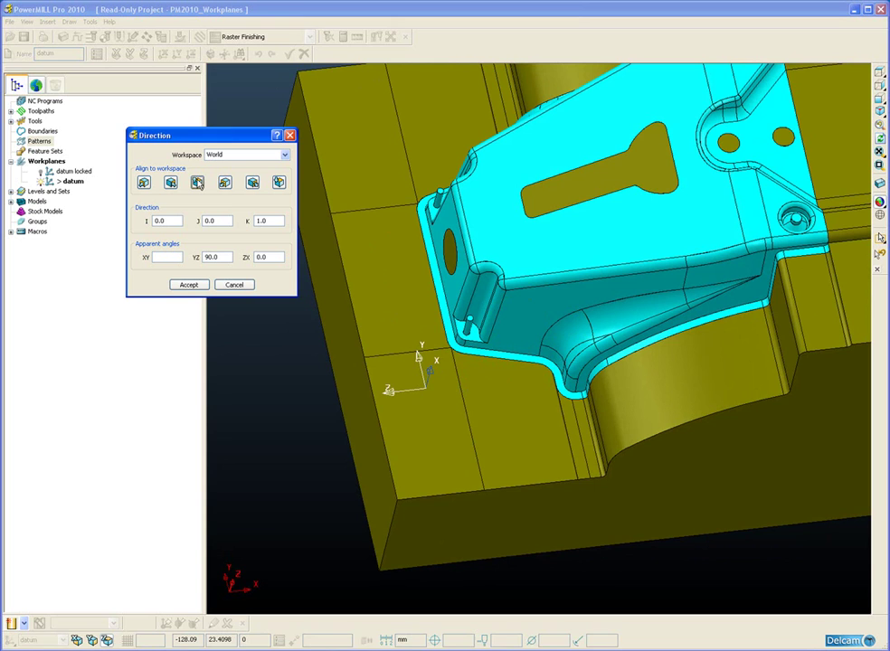
left_click(253, 183)
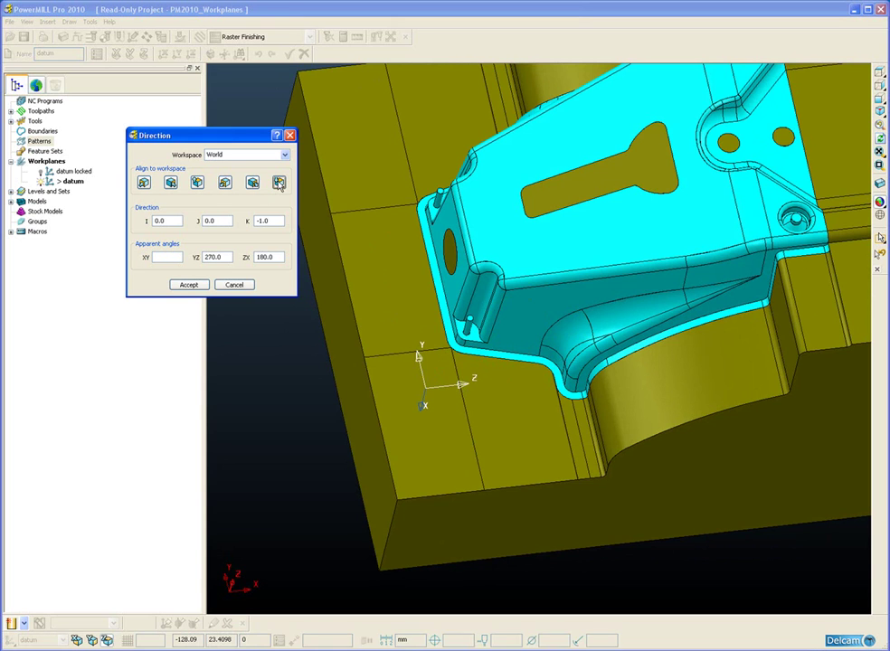
left_click(252, 183)
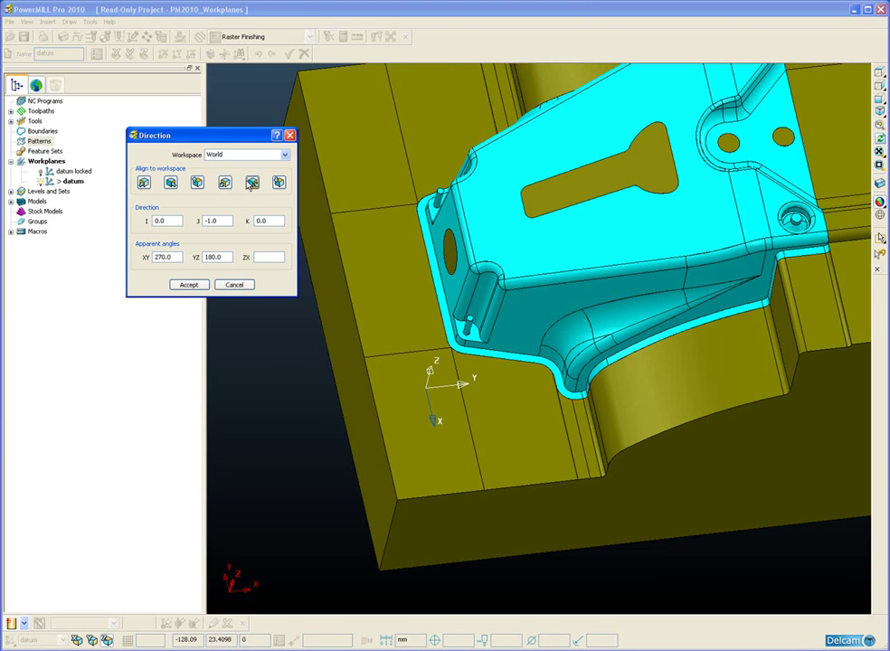
left_click(144, 183)
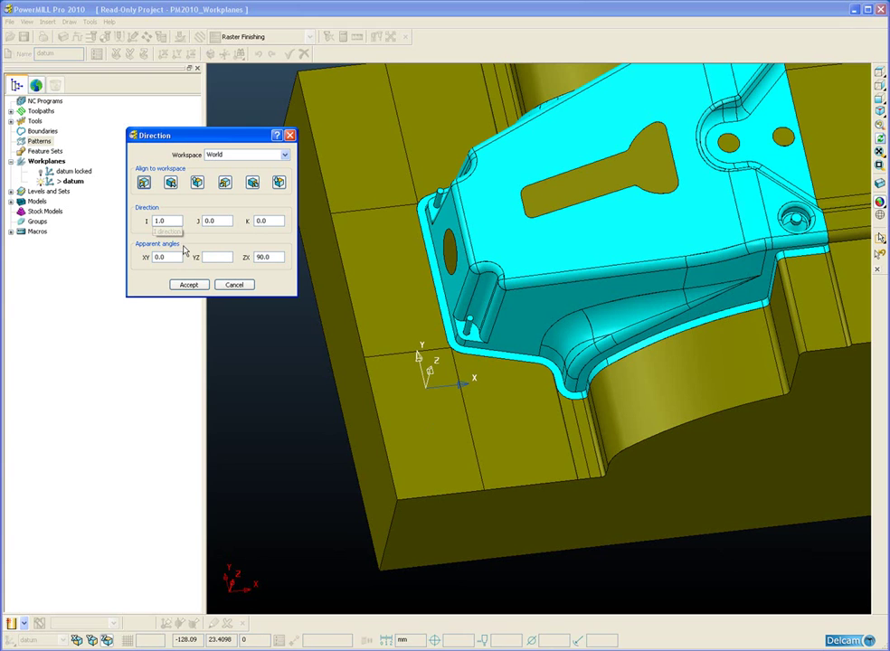
left_click(232, 286)
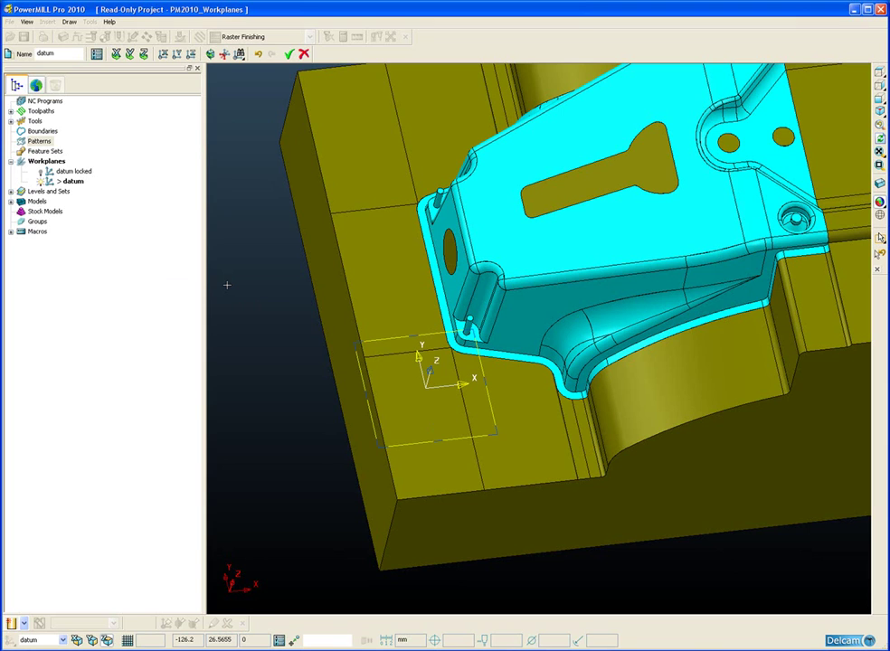
left_click(211, 54)
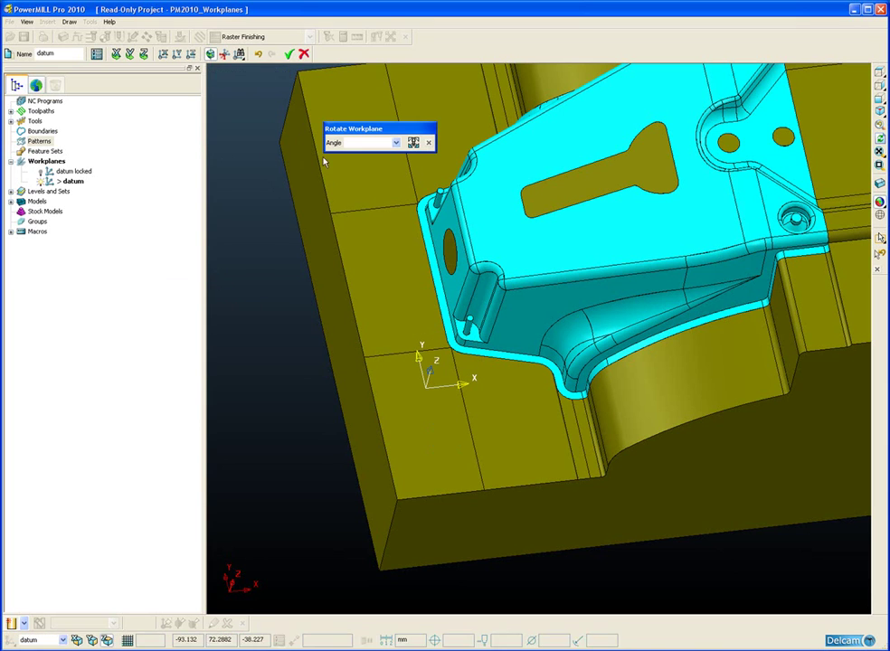
left_click_drag(377, 132, 270, 136)
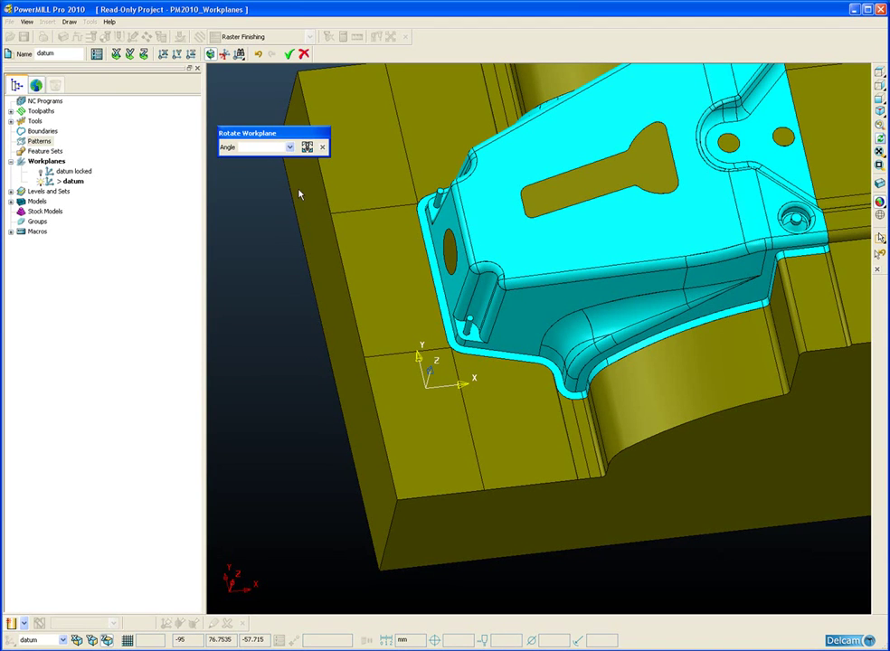
middle_click_drag(325, 271, 512, 219)
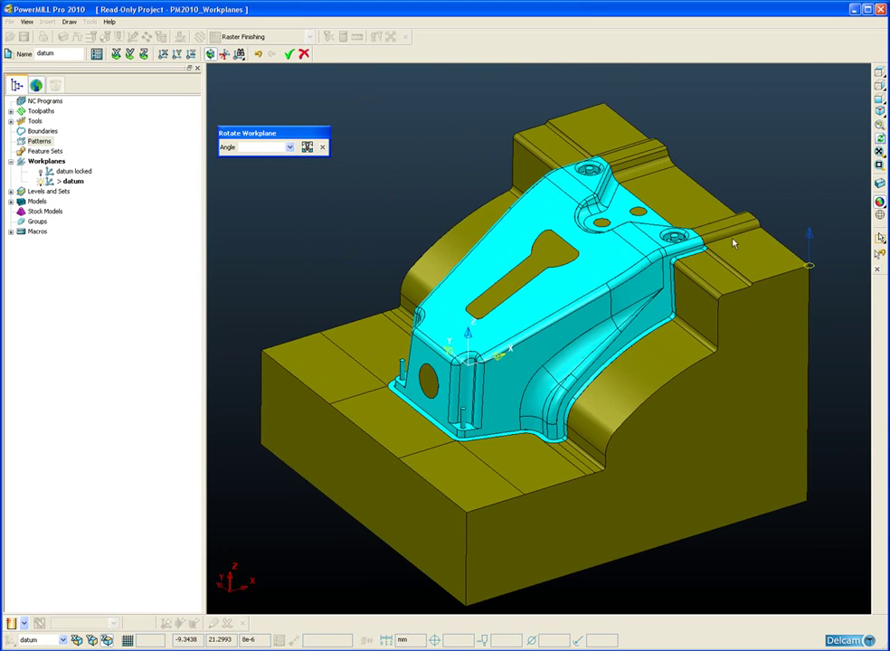
mouse_move(808, 264)
left_mouse_down()
mouse_move(692, 145)
mouse_move(589, 131)
mouse_move(359, 305)
mouse_move(274, 353)
mouse_move(264, 348)
left_mouse_up()
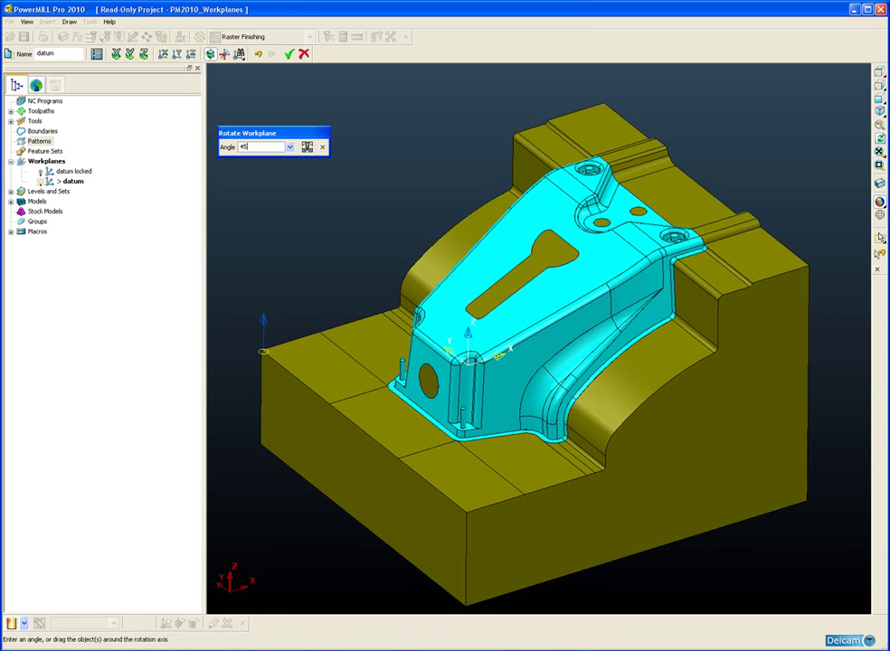
key("Return")
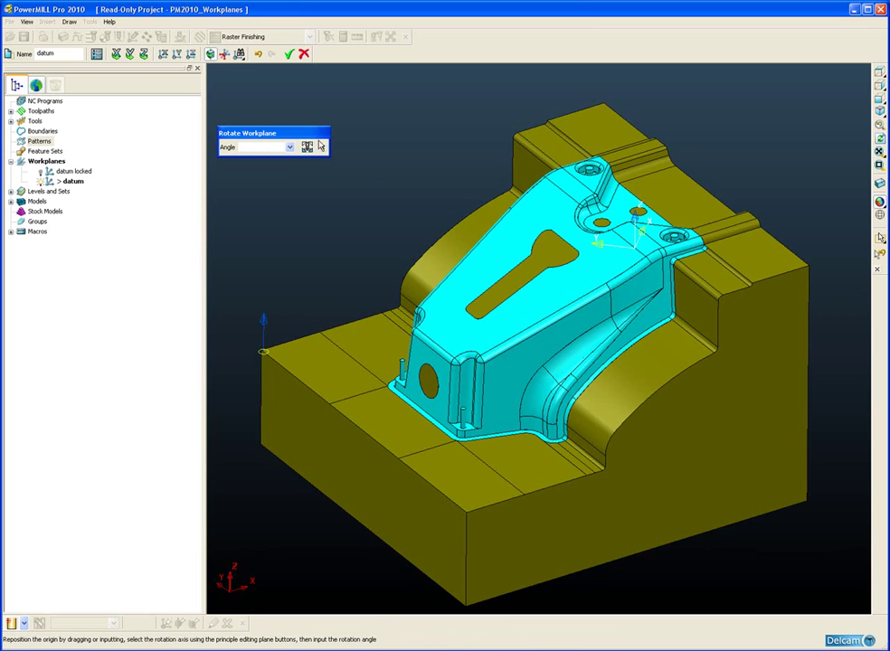
left_click(259, 56)
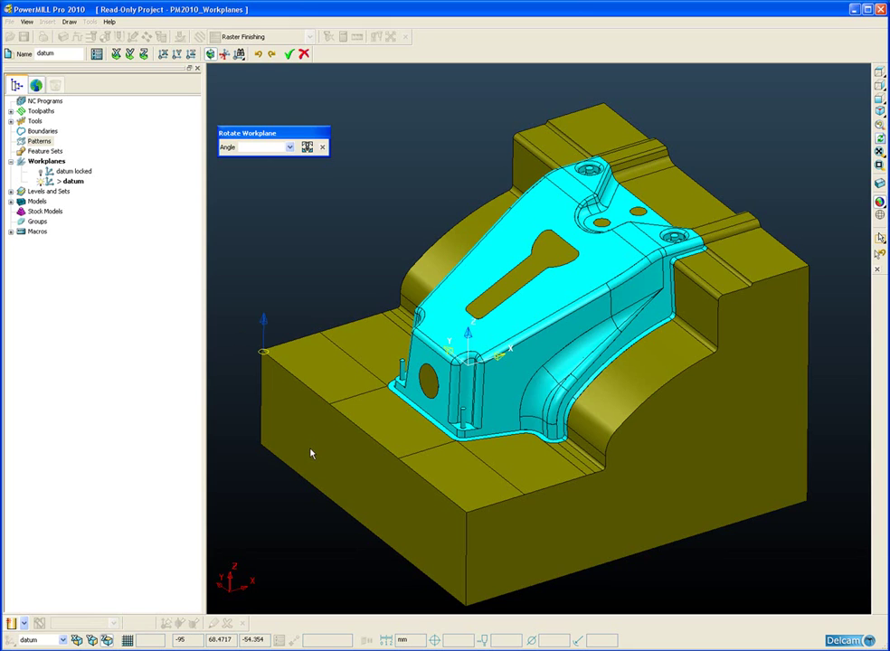
left_click(323, 148)
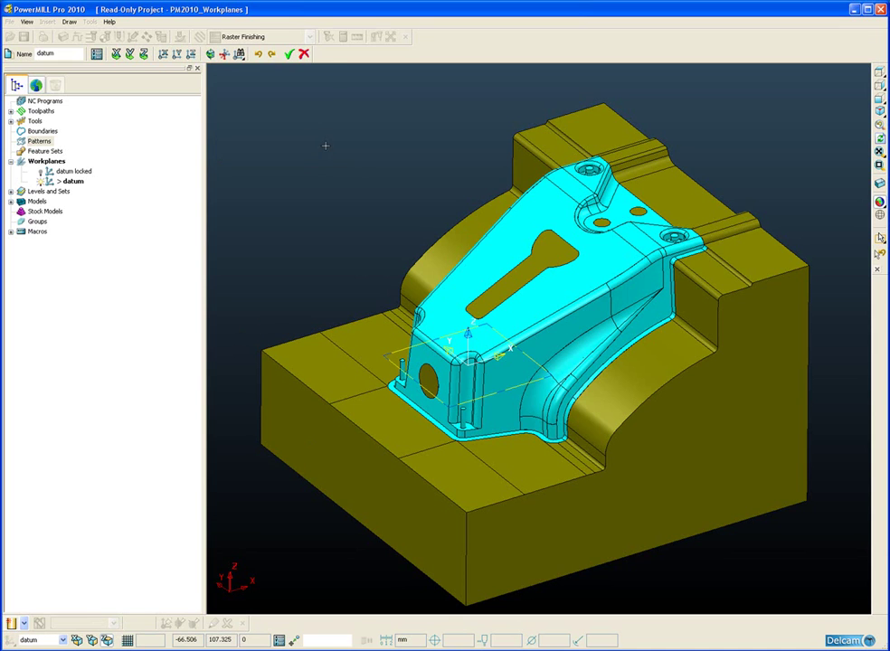
Swap the workplane axes by picking new X and Y directions, leaving Z pointing down into the block.
left_click(225, 54)
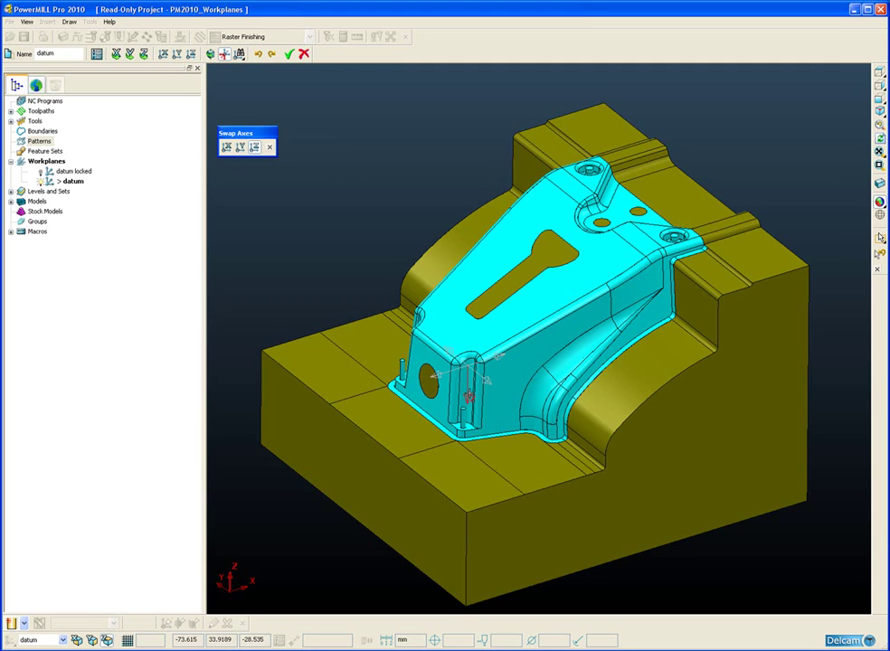
scroll(468, 365, "up", 5)
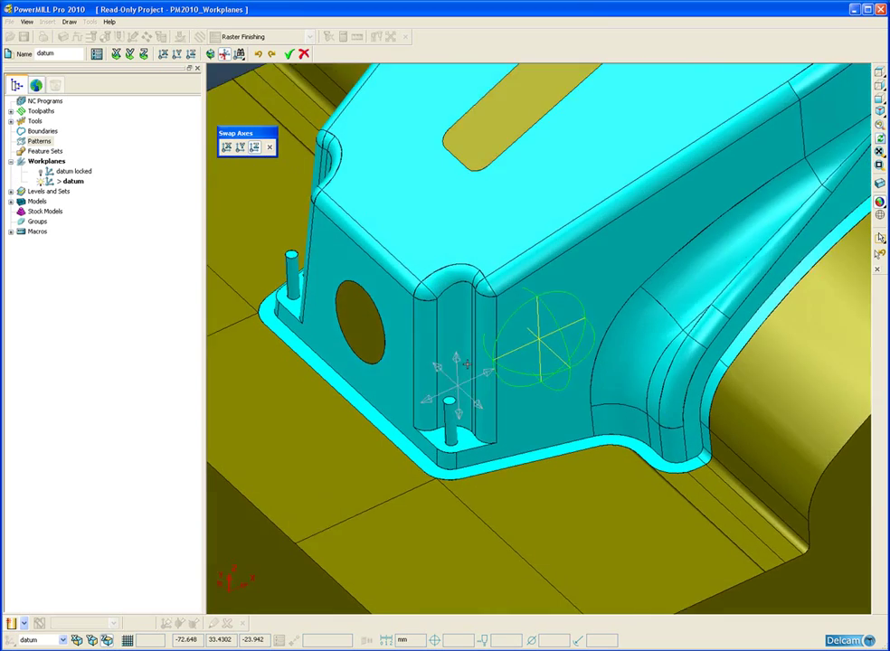
middle_click_drag(466, 363, 402, 359)
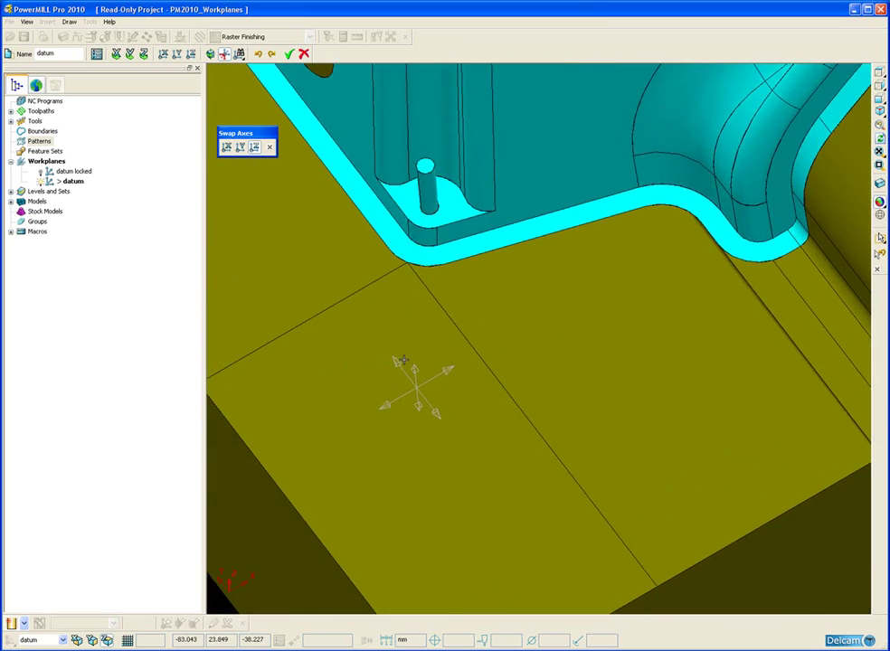
left_click(226, 149)
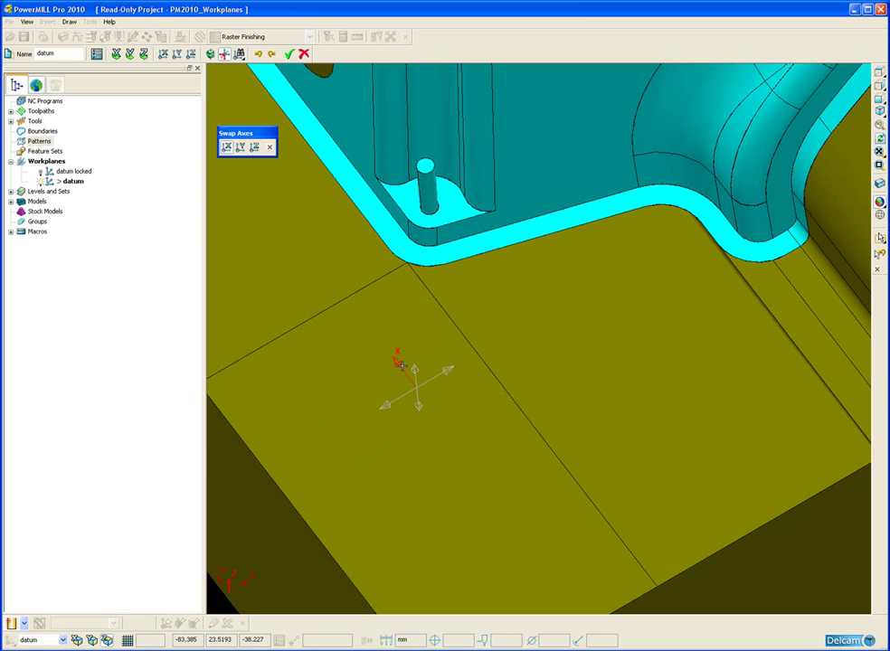
left_click(396, 361)
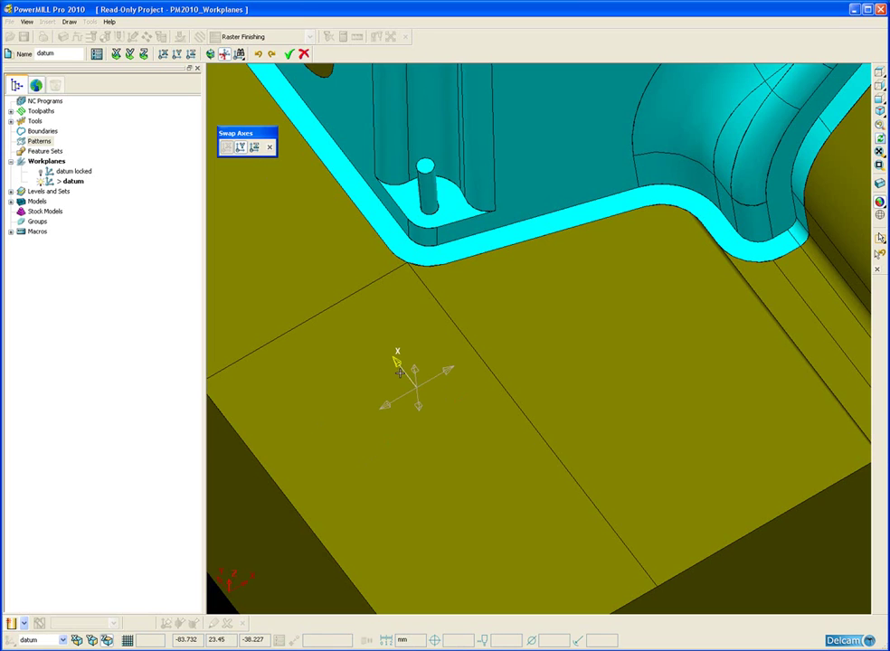
left_click(447, 370)
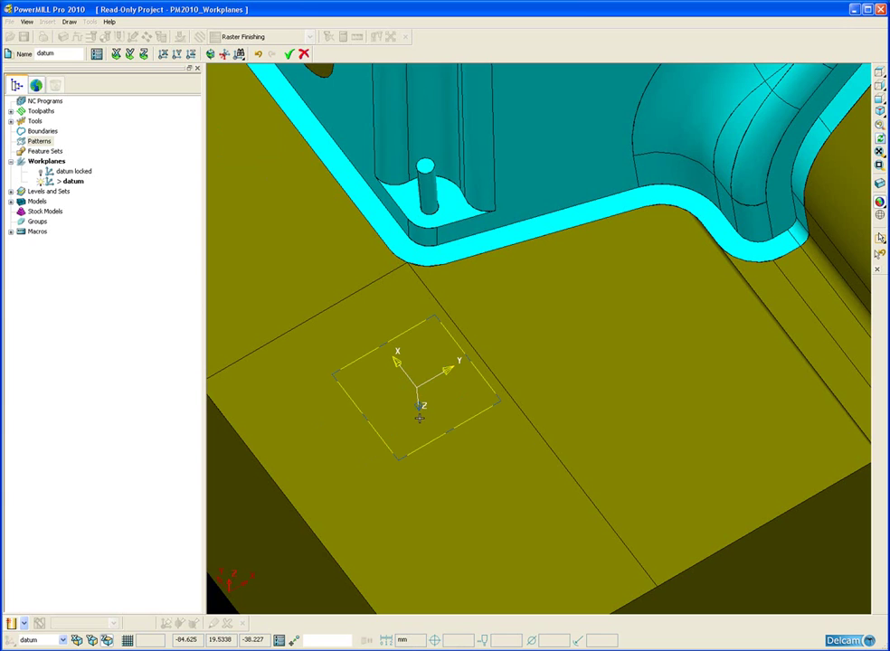
left_click(224, 54)
left_click(269, 146)
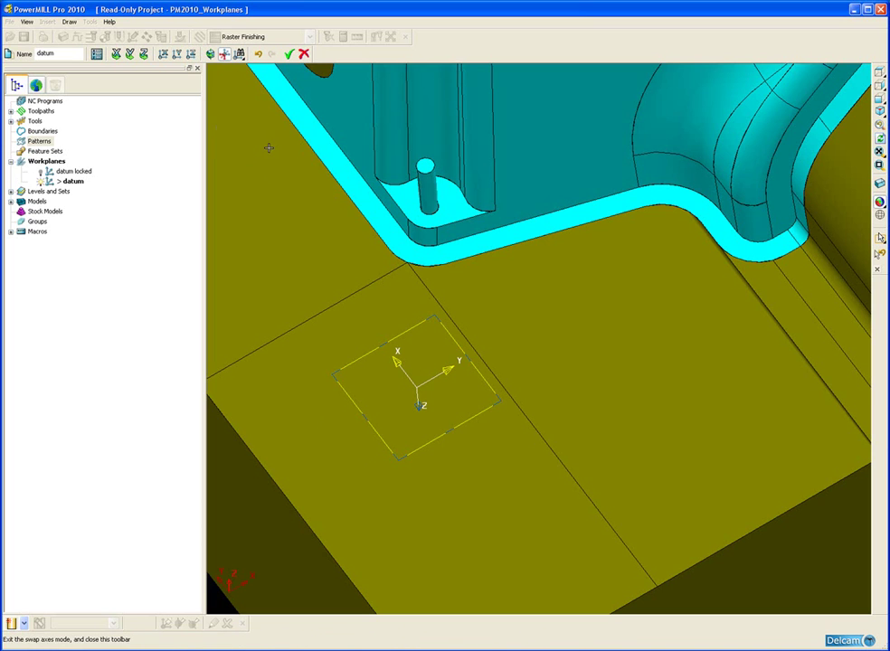
Undo the axis swap and zoom out with Ctrl+R to view the whole mould.
left_click(258, 55)
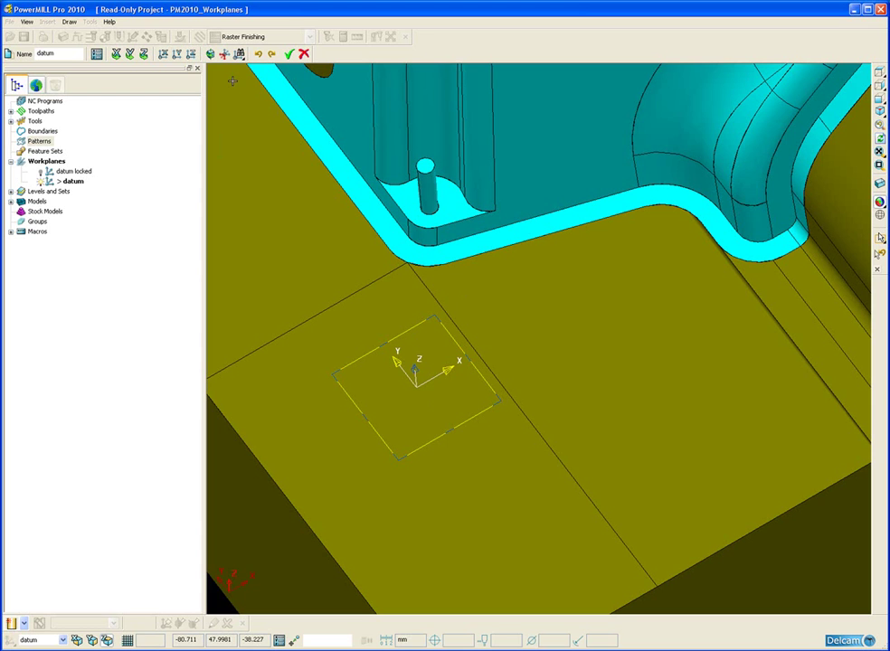
mouse_move(239, 54)
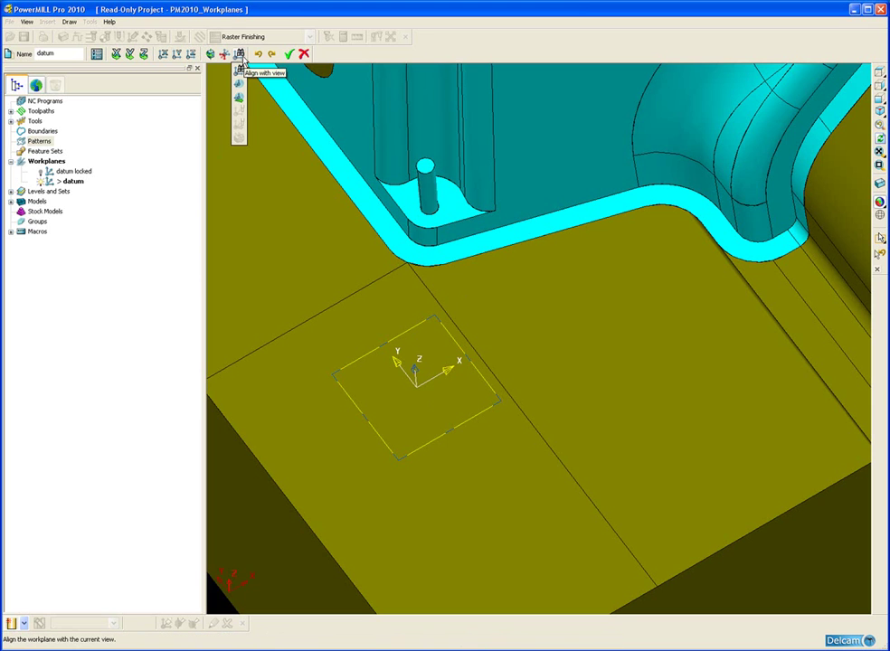
key("ctrl+r")
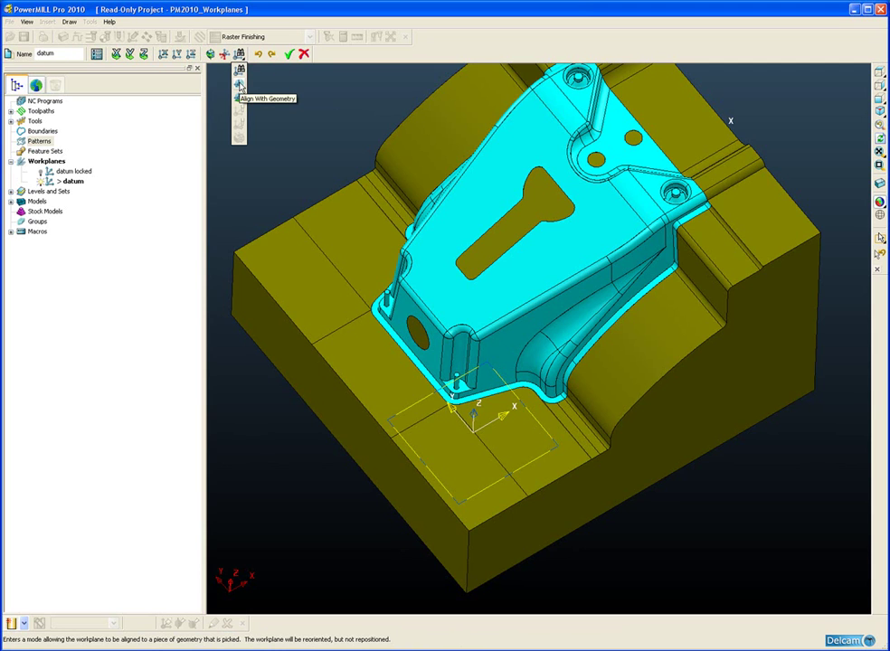
Align the workplane with picked geometry, placing it on the cyan part's upper front edge.
left_click(240, 86)
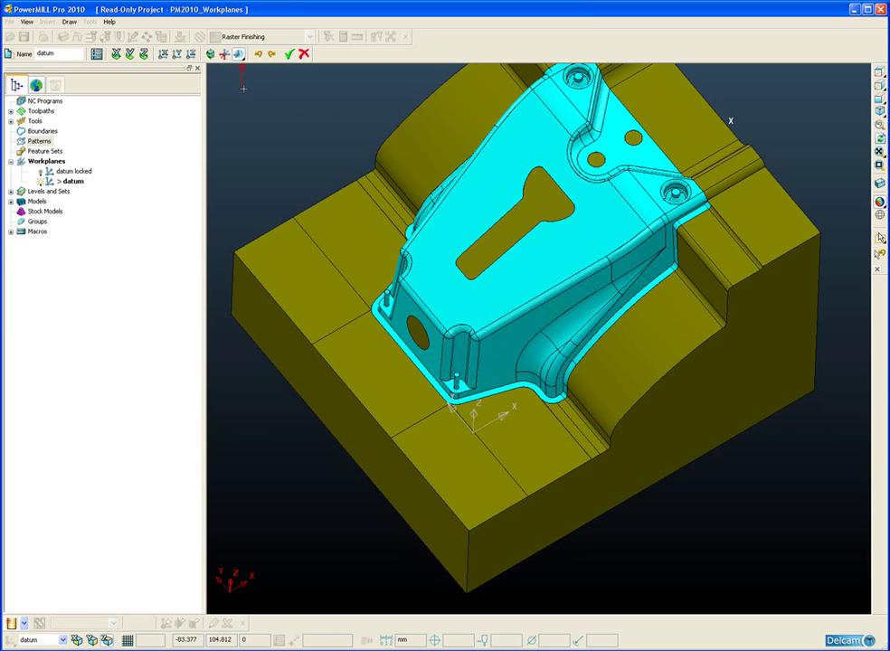
left_click(473, 298)
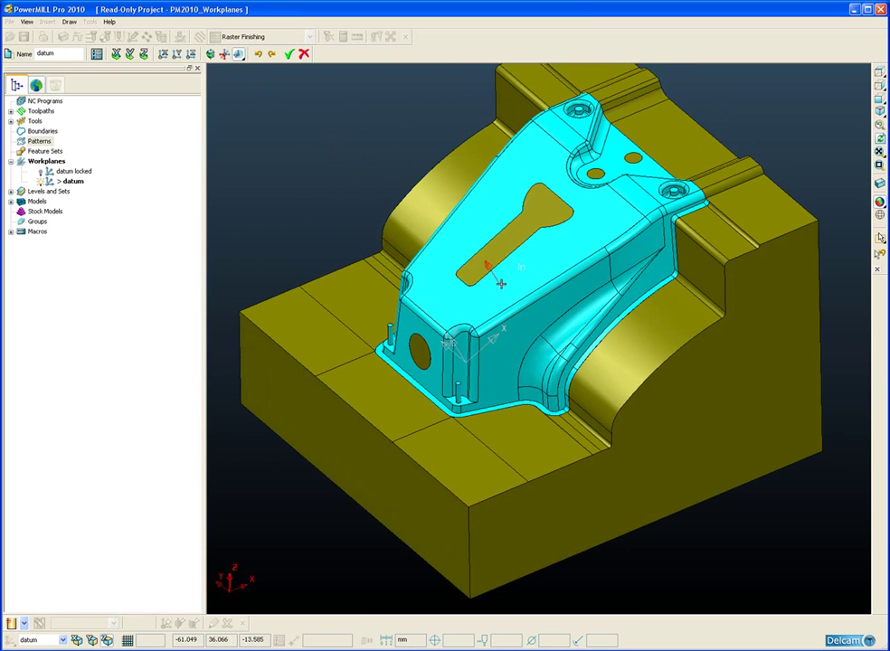
scroll(496, 306, "up", 3)
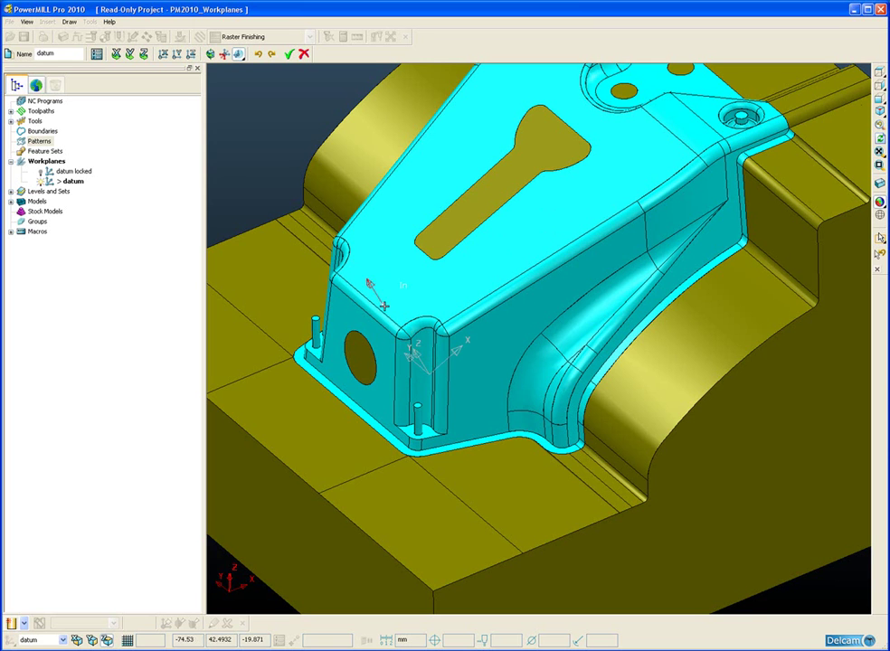
middle_click_drag(383, 306, 401, 318)
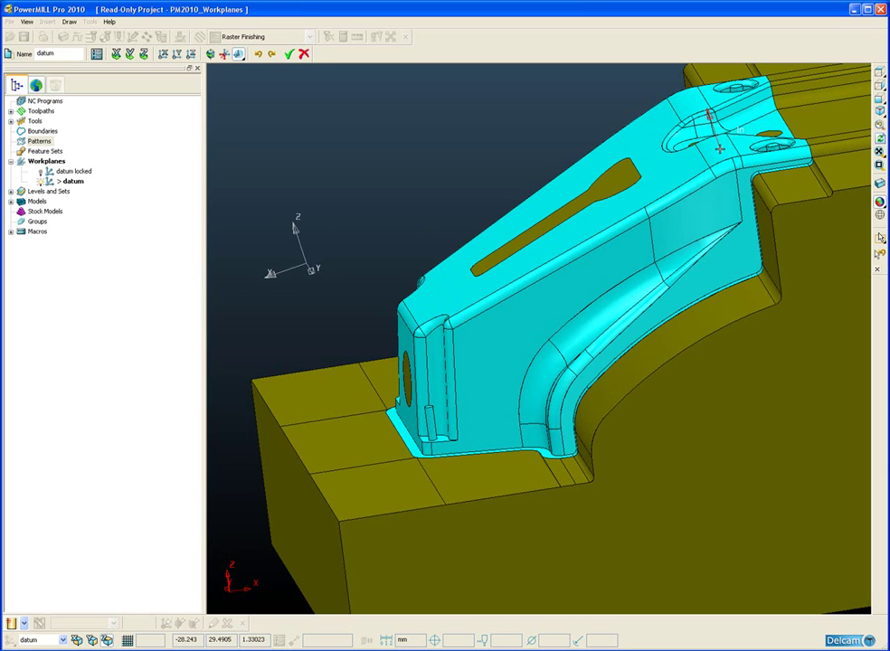
left_click(560, 232)
middle_click_drag(415, 246, 521, 199)
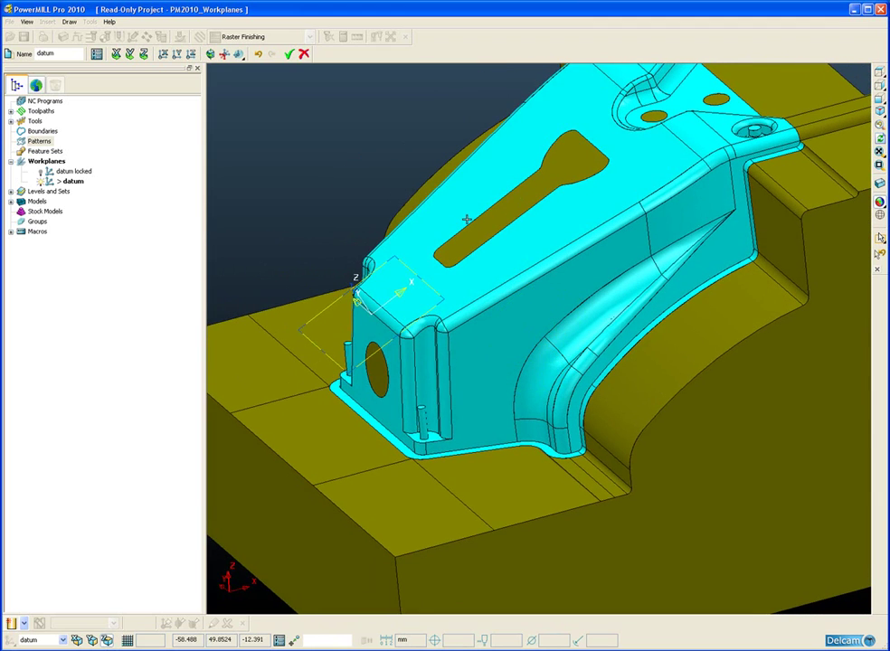
scroll(465, 222, "down", 2)
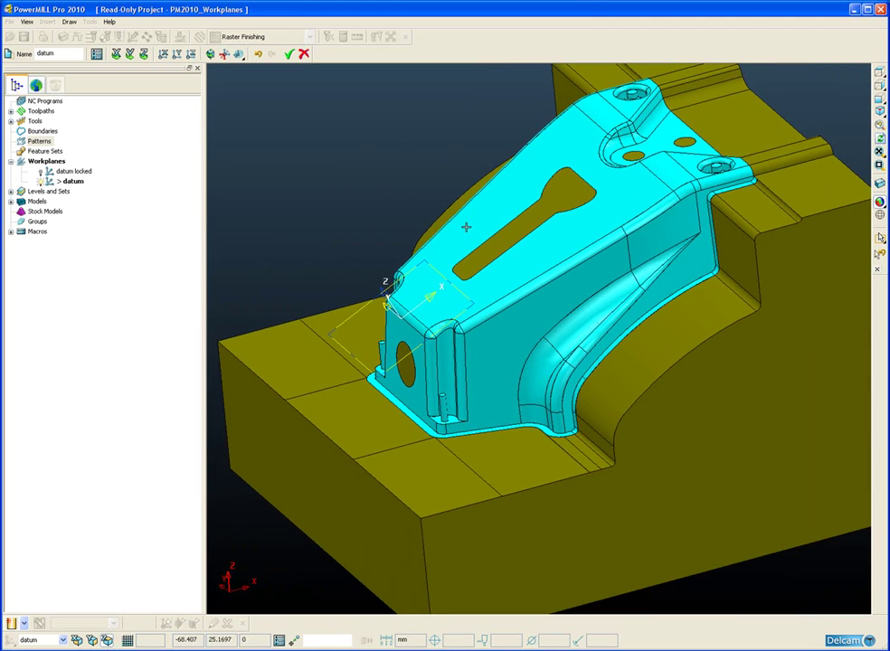
Undo two workplane edits, redo the move back to the part corner, and accept the edits.
left_click(258, 56)
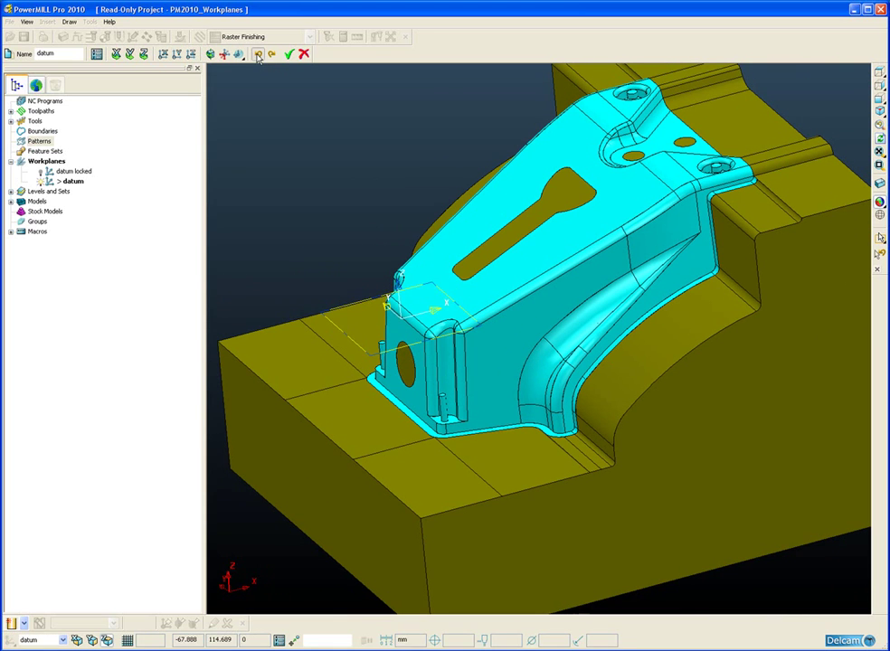
left_click(258, 56)
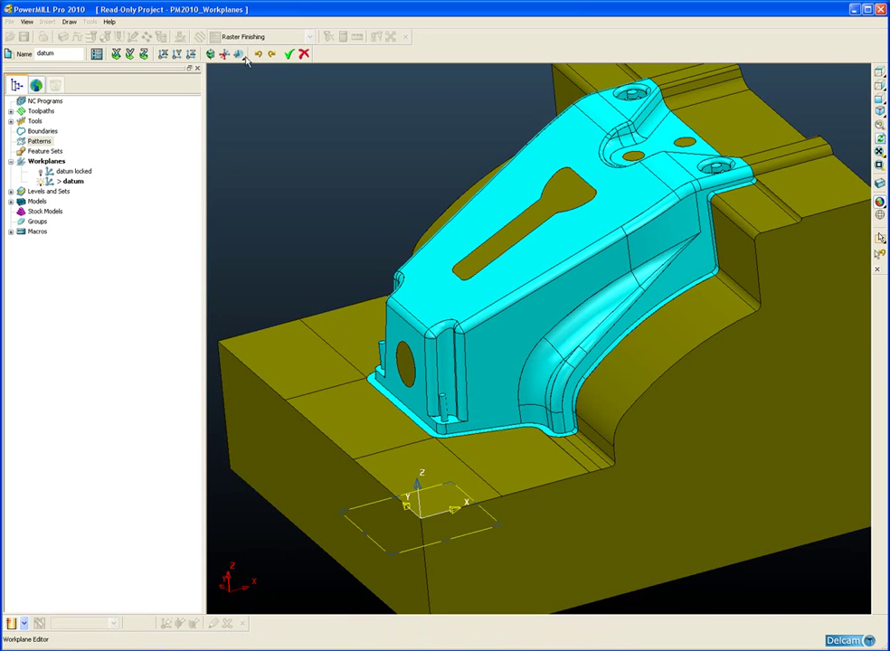
left_click(271, 55)
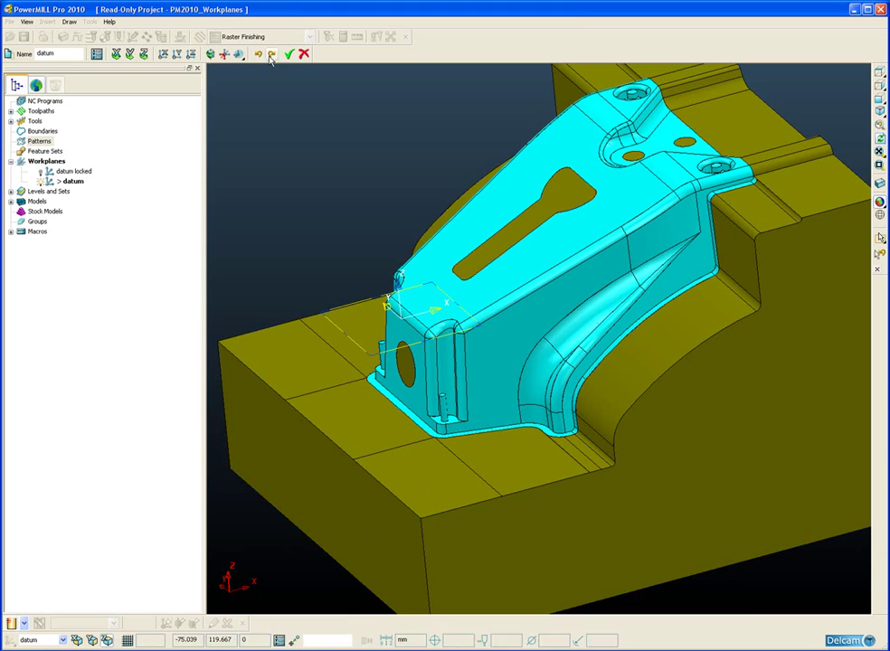
mouse_move(239, 55)
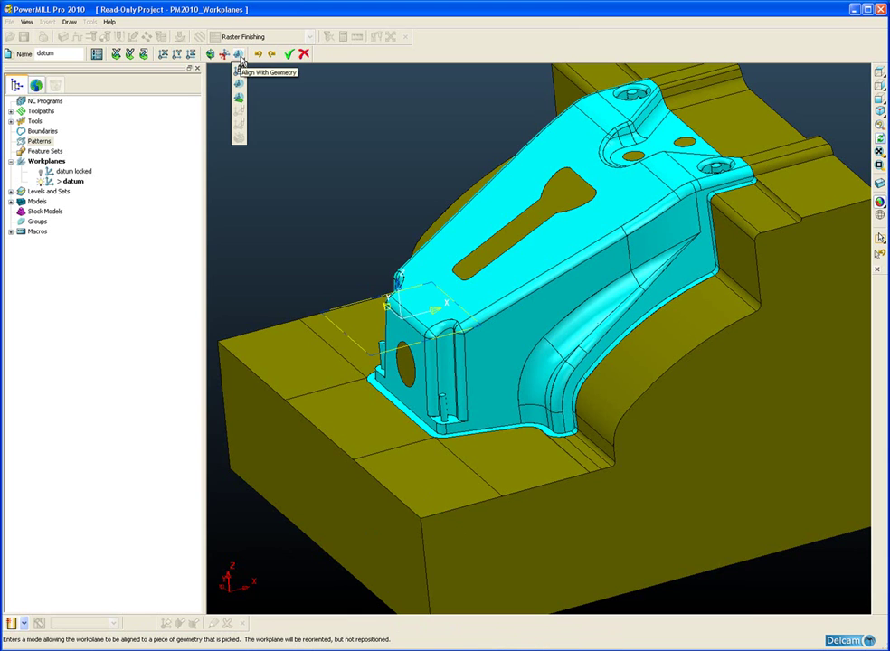
left_click(290, 56)
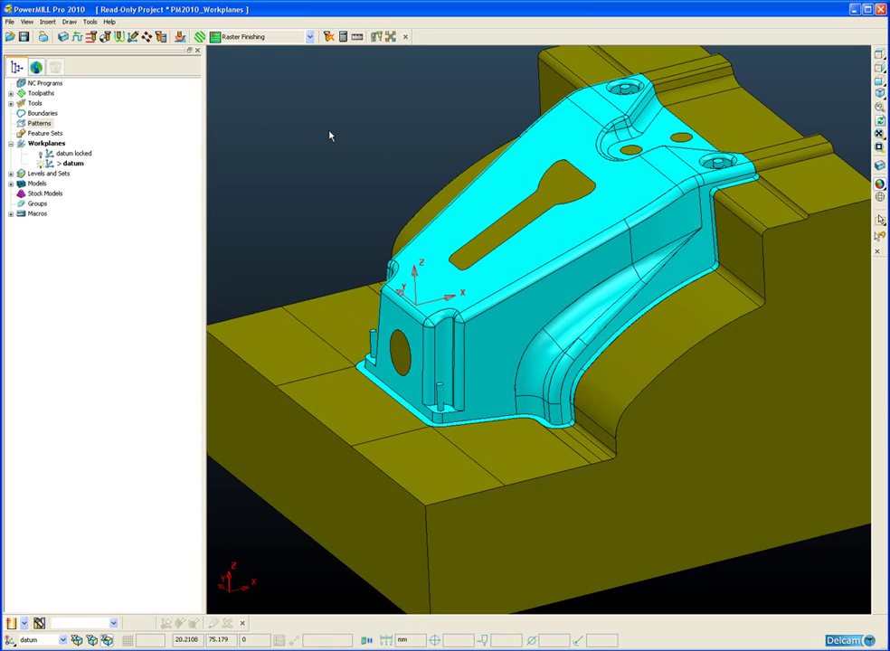
Activate toolpath 1 and zoom in on its green finishing surface.
left_click(10, 94)
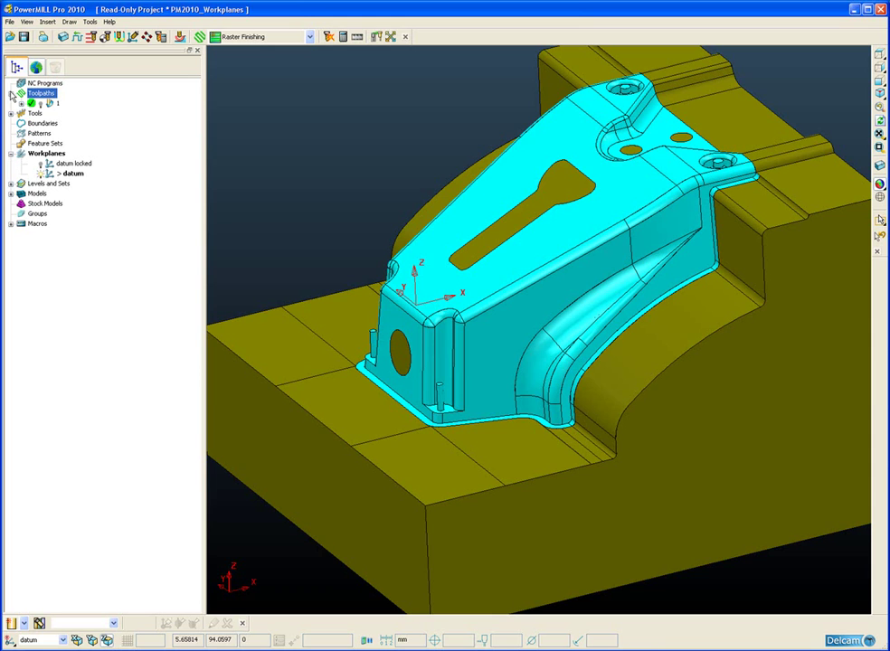
double_click(52, 104)
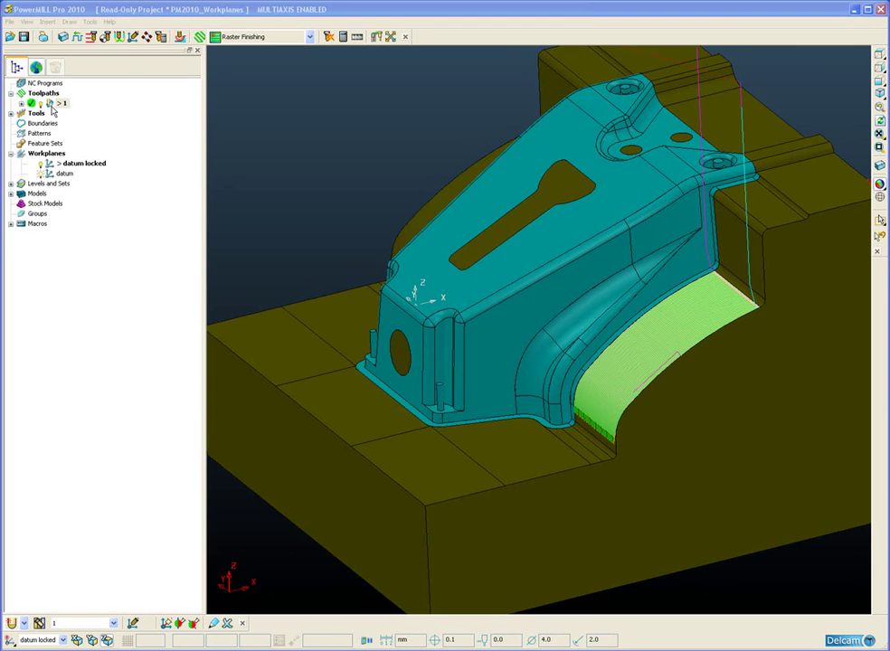
mouse_move(584, 332)
middle_mouse_down()
mouse_move(503, 279)
mouse_move(575, 313)
middle_mouse_up()
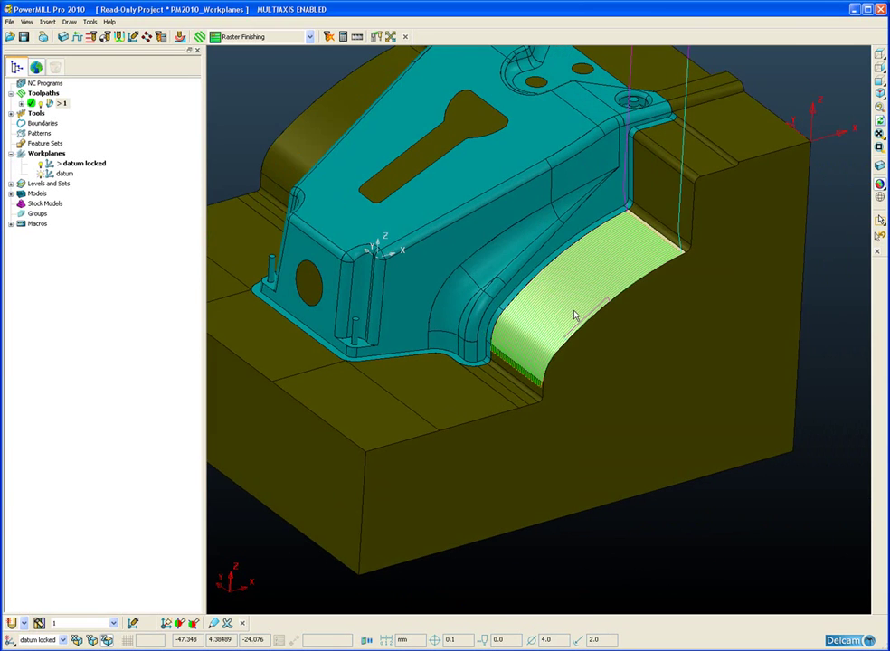
middle_click_drag(583, 387, 611, 342)
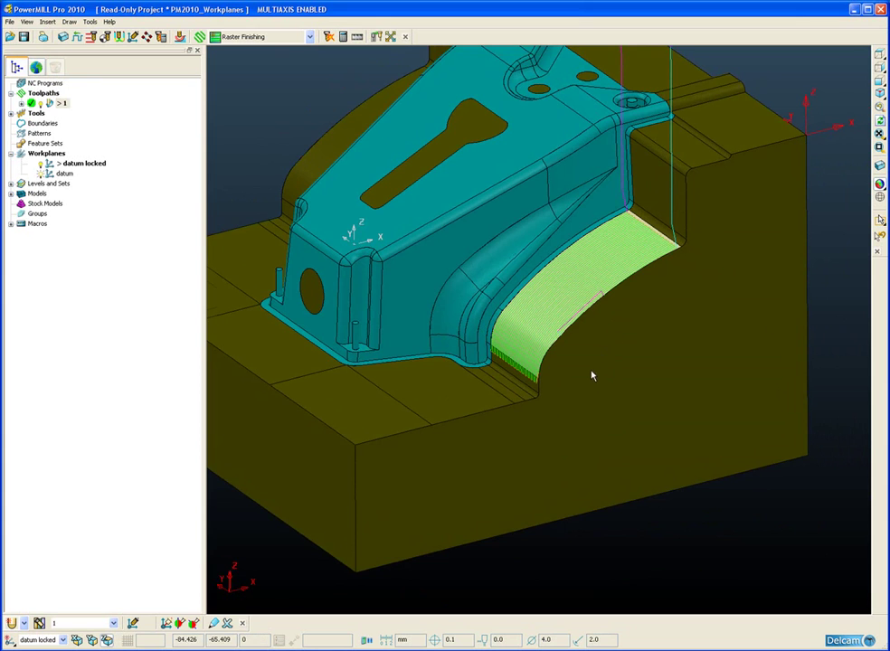
scroll(591, 353, "up", 3)
scroll(570, 351, "up", 4)
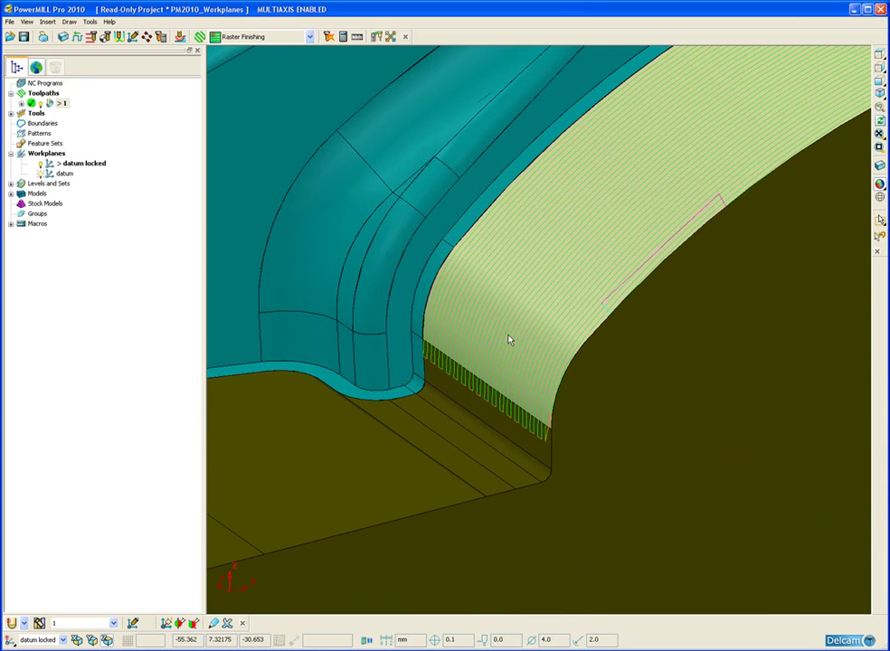
Simulate toolpath 1 from the nearest point so the cutter rests on the surface, then bring up the datum's menu.
right_click(508, 340)
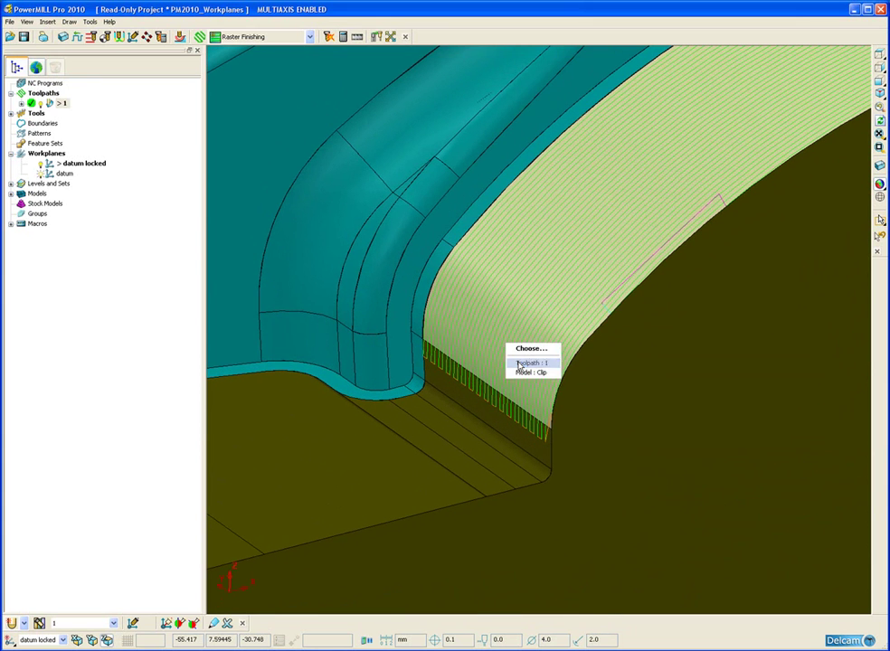
left_click(521, 363)
left_click(521, 363)
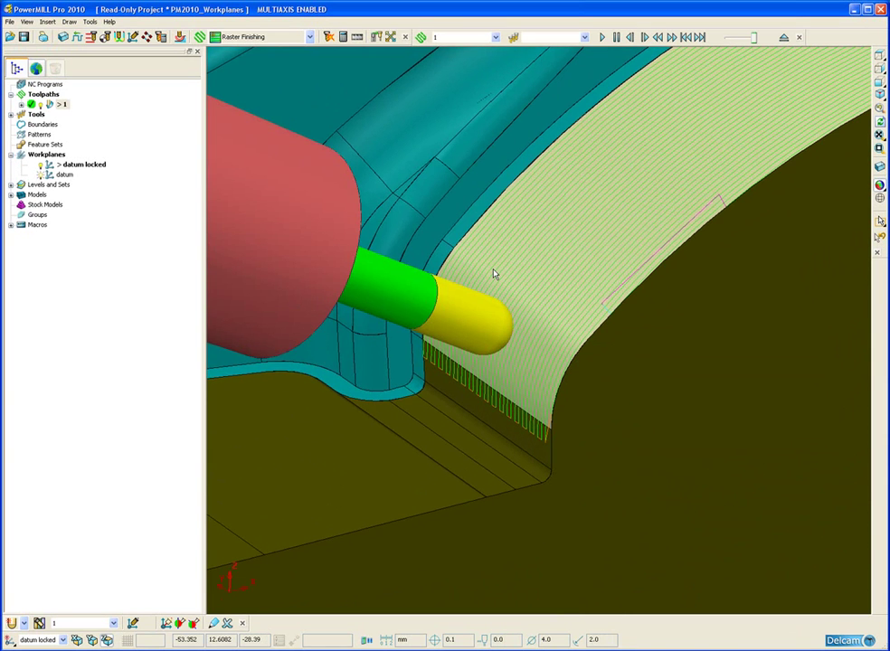
middle_click_drag(495, 270, 489, 294)
scroll(488, 294, "down", 8)
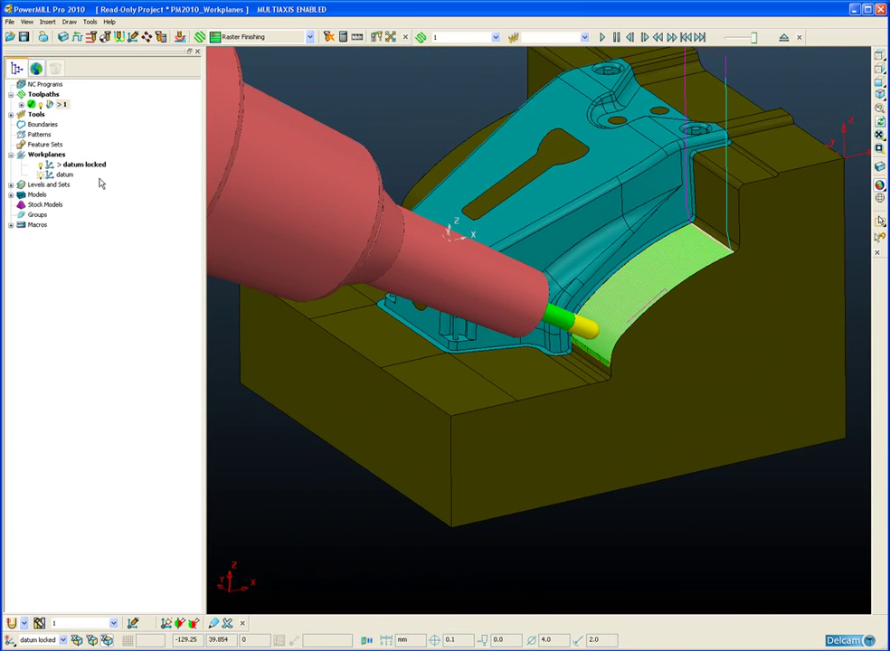
right_click(45, 176)
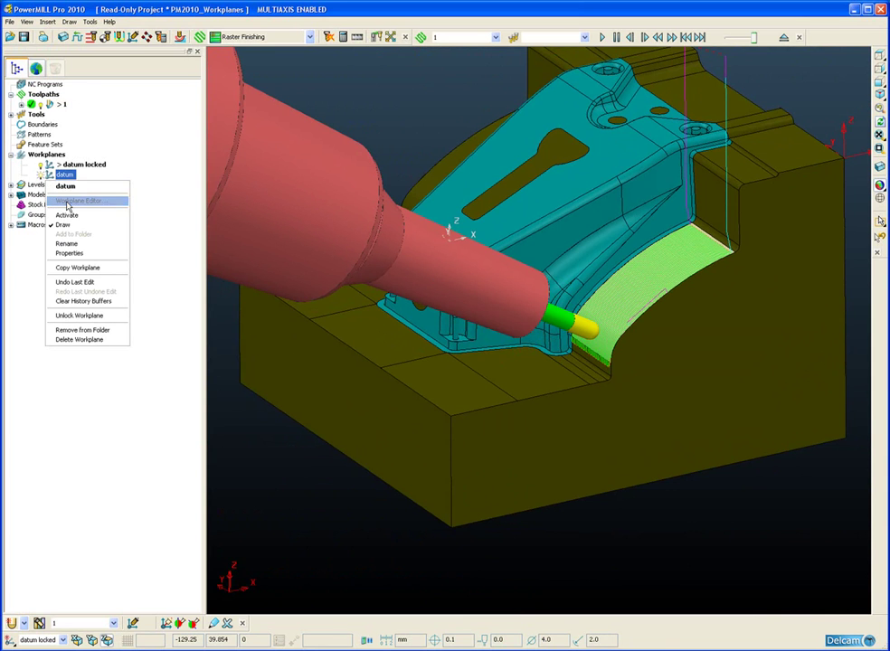
Open the datum in the Workplane Editor and align it with the tool axis.
left_click(66, 200)
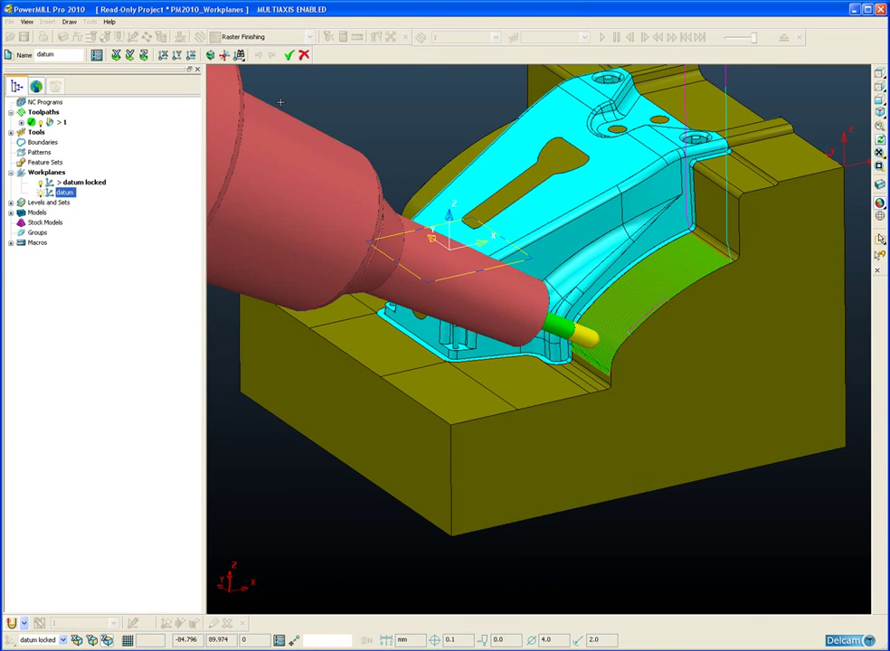
mouse_move(239, 57)
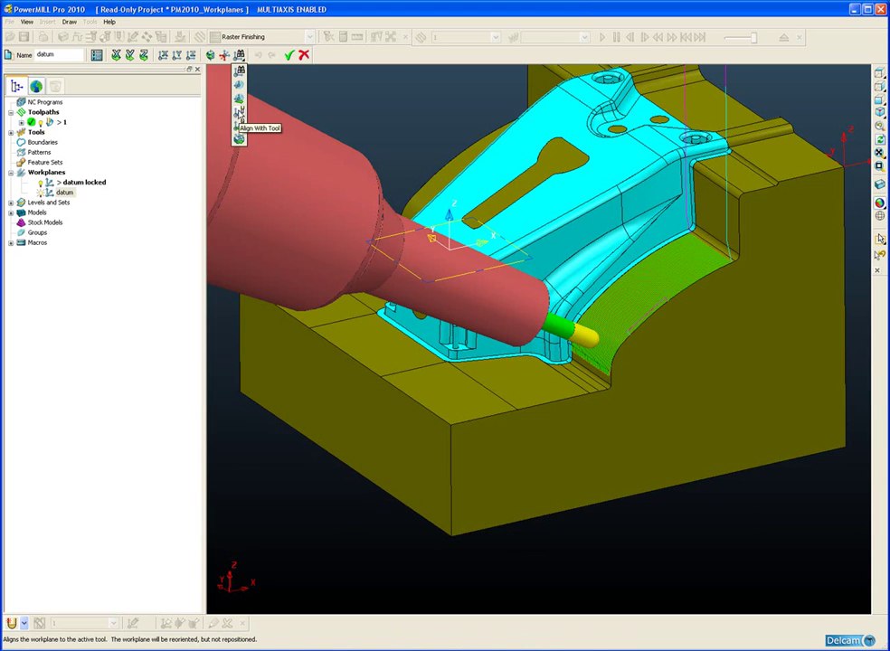
left_click(239, 127)
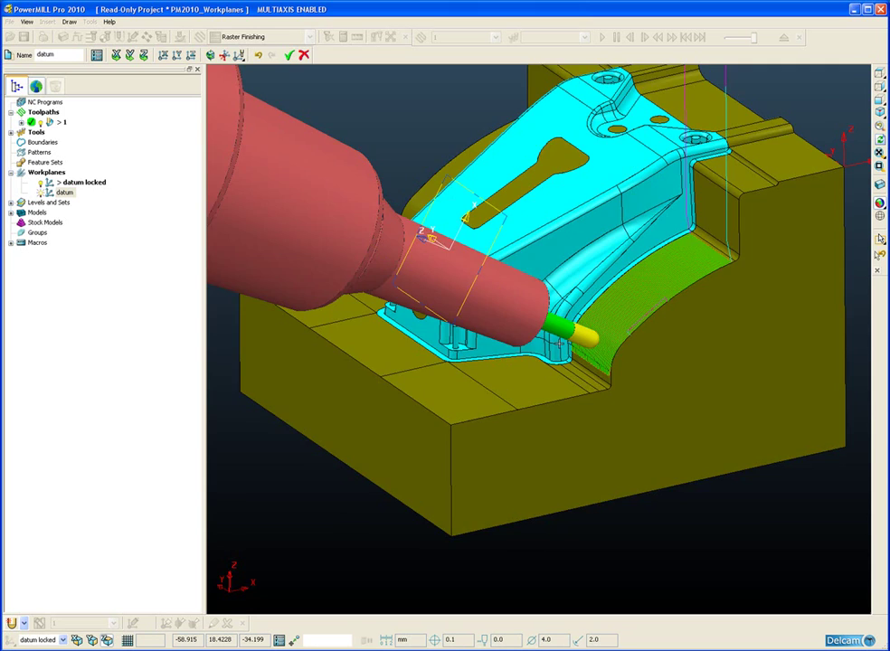
middle_click_drag(560, 345, 444, 237)
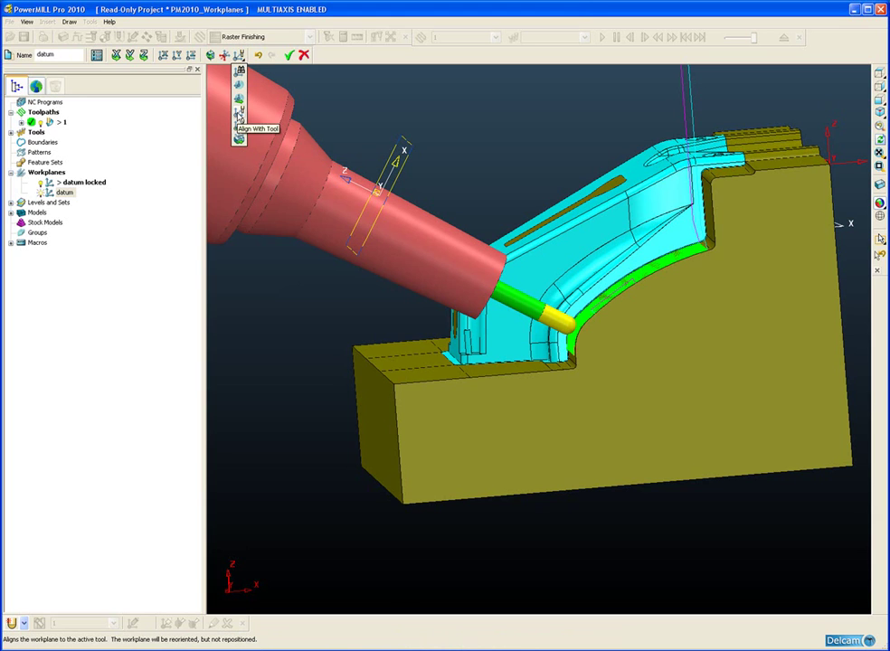
Align the workplane with the tool and reposition it at the ball-nose tip, then zoom in to check.
left_click(240, 130)
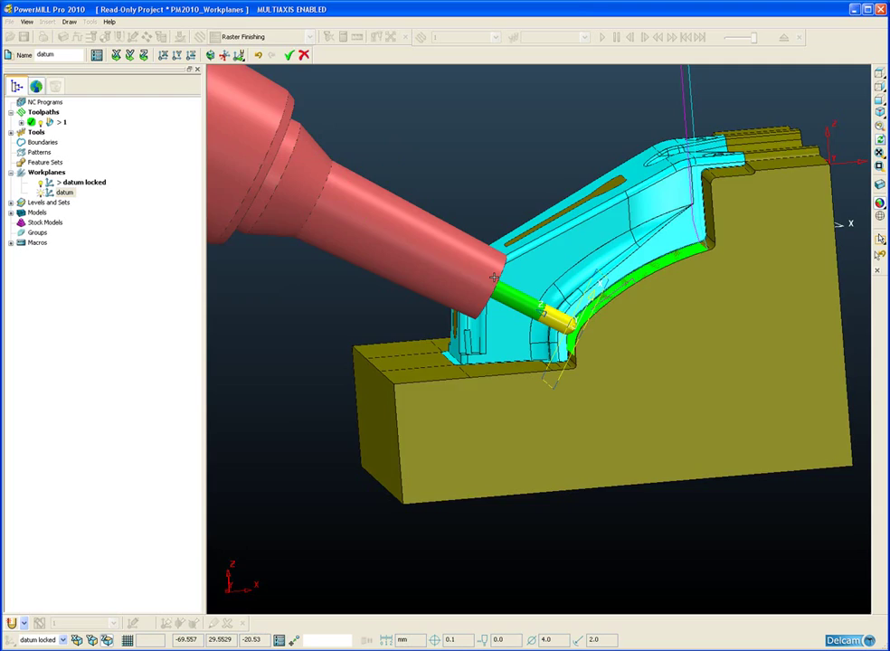
middle_click_drag(542, 317, 586, 372)
scroll(594, 384, "up", 10)
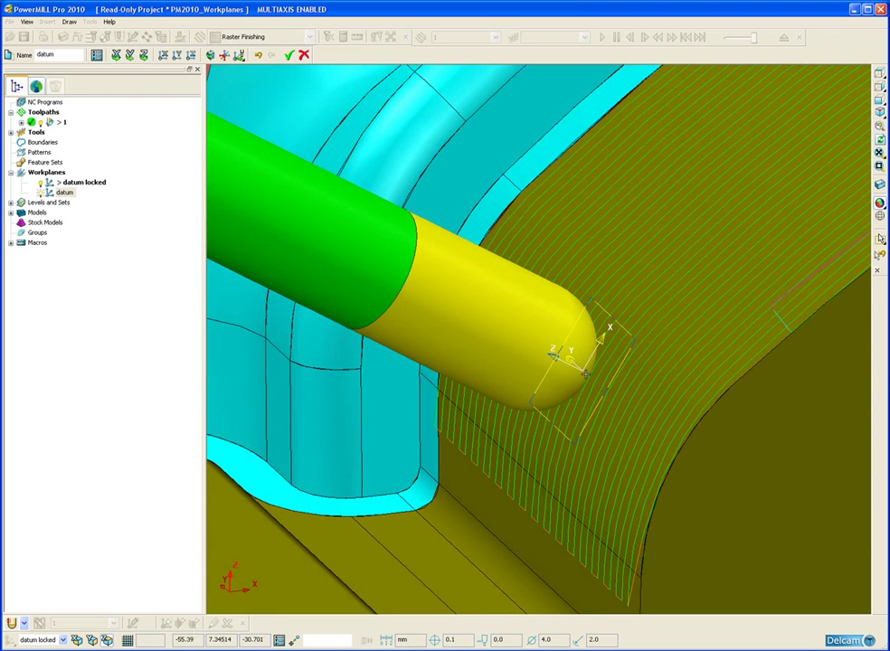